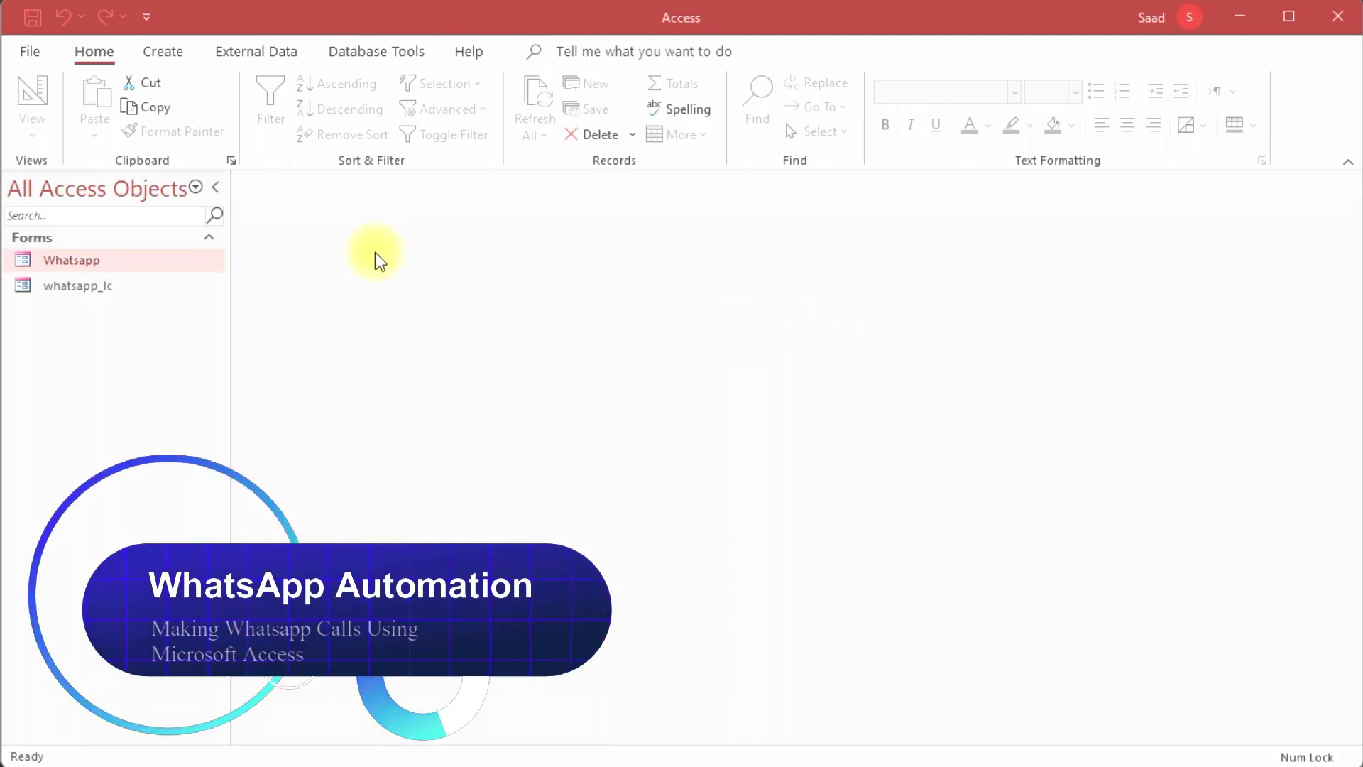
Open the Whatsapp form, paste a phone number into Number, and press CALL
double_click(213, 263)
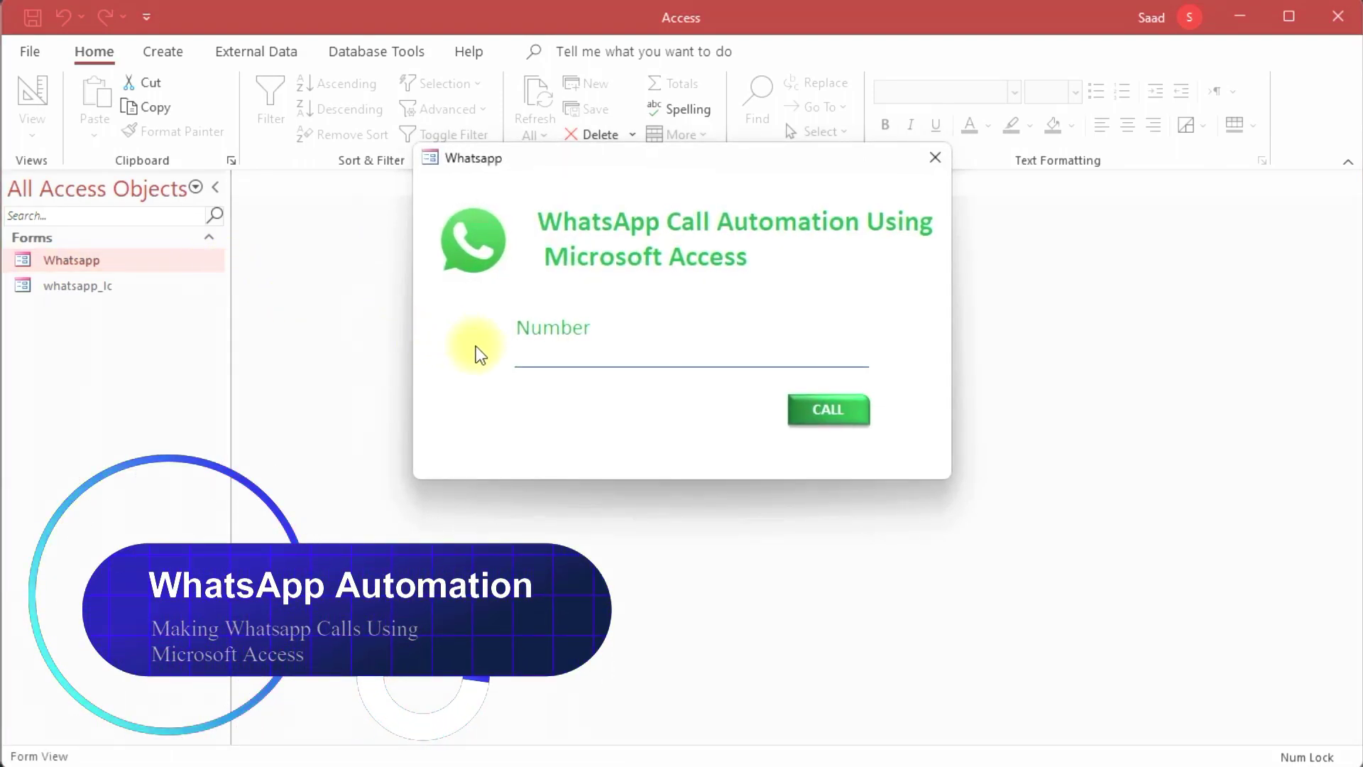
click(557, 355)
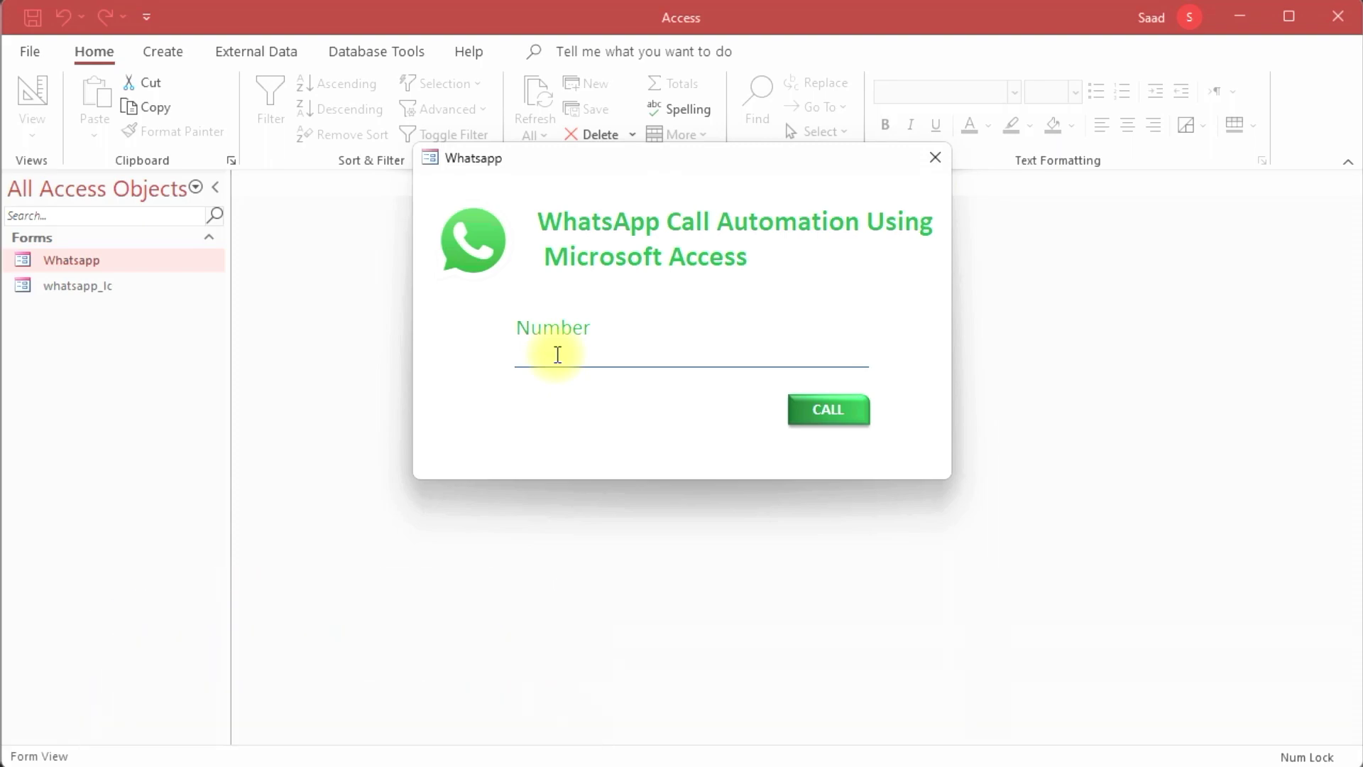
key(ctrl+v)
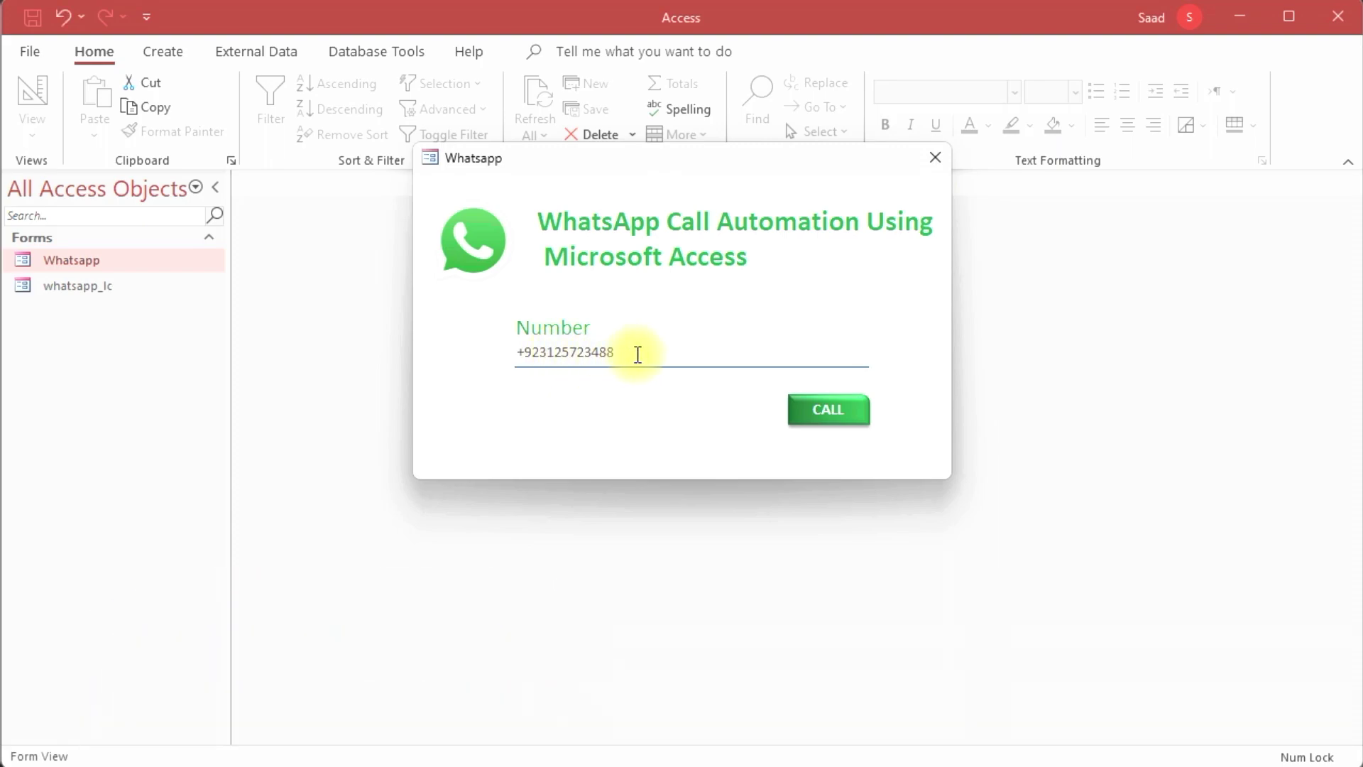
drag(641, 354, 497, 362)
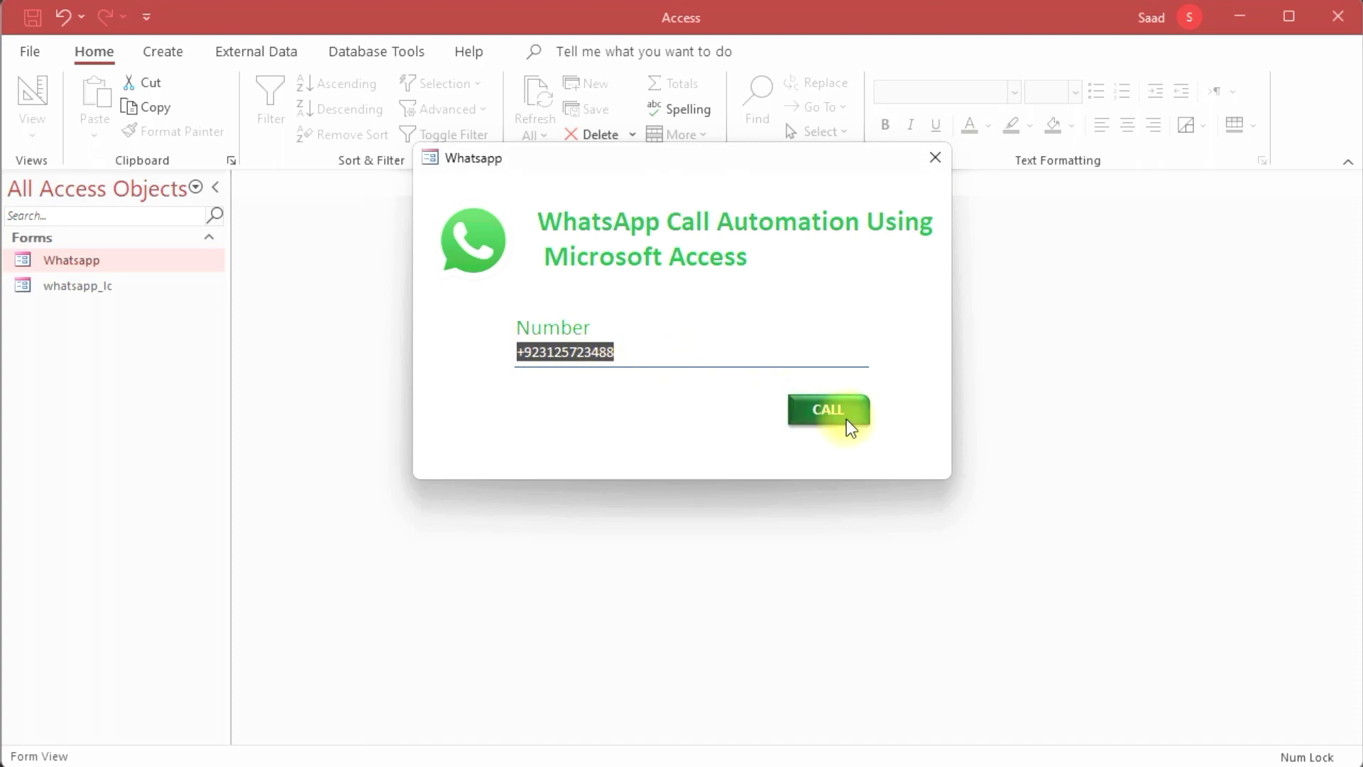
click(821, 409)
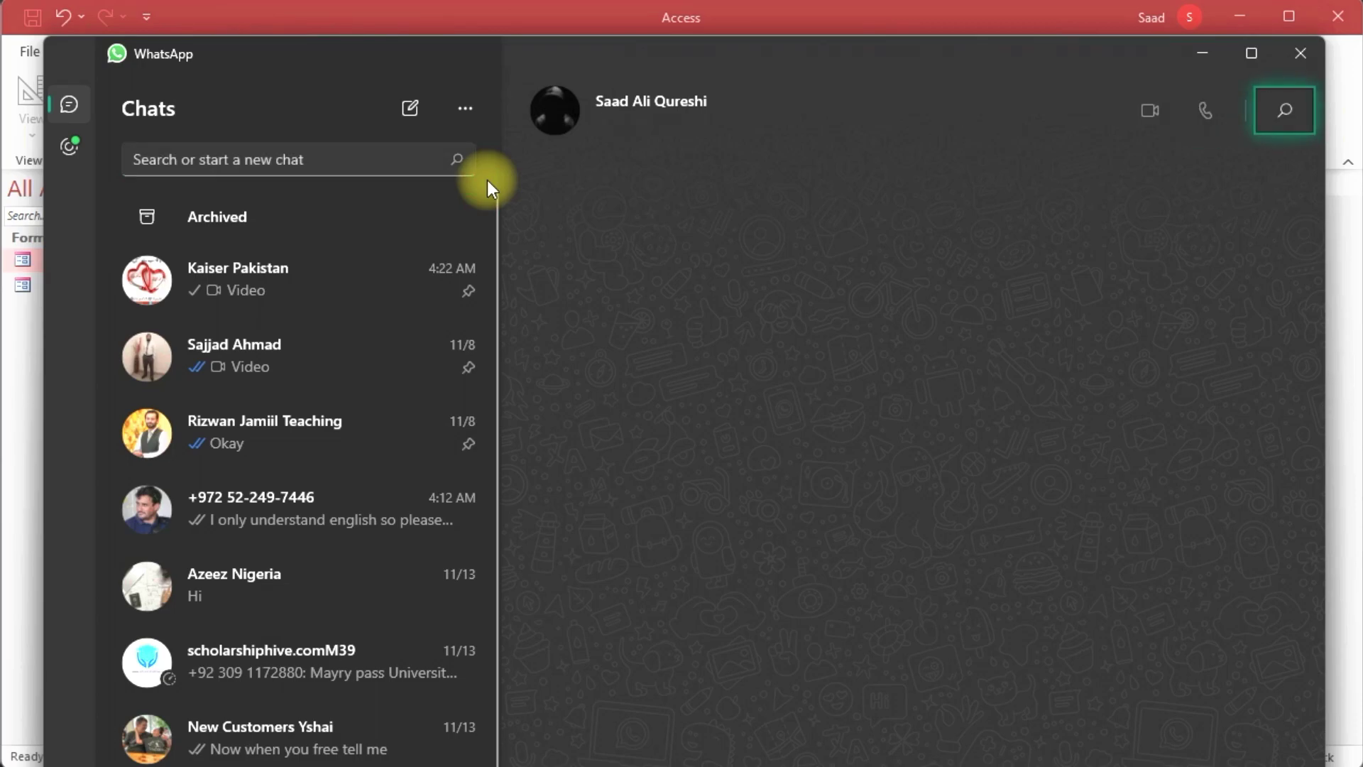
Move the WhatsApp call window up, end the ringing call, and minimize WhatsApp
drag(617, 230, 629, 85)
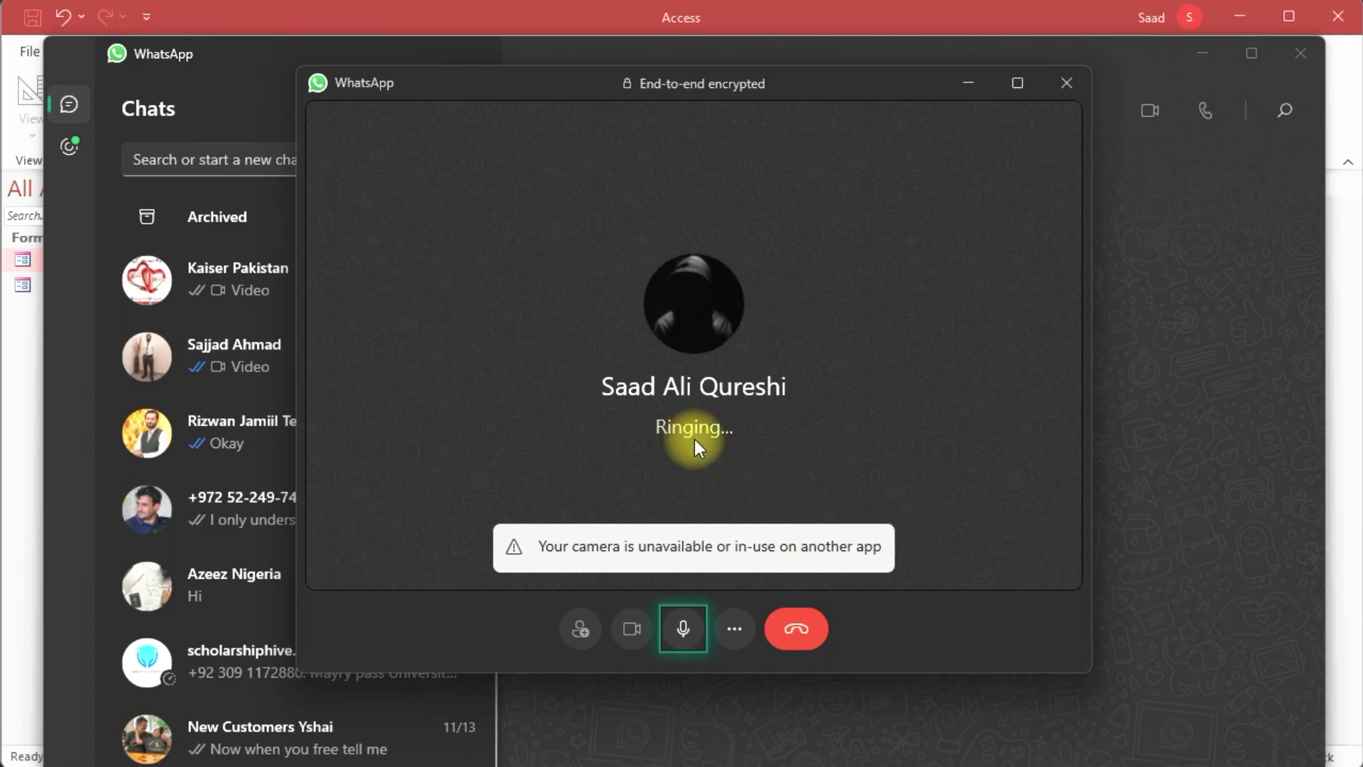
click(804, 626)
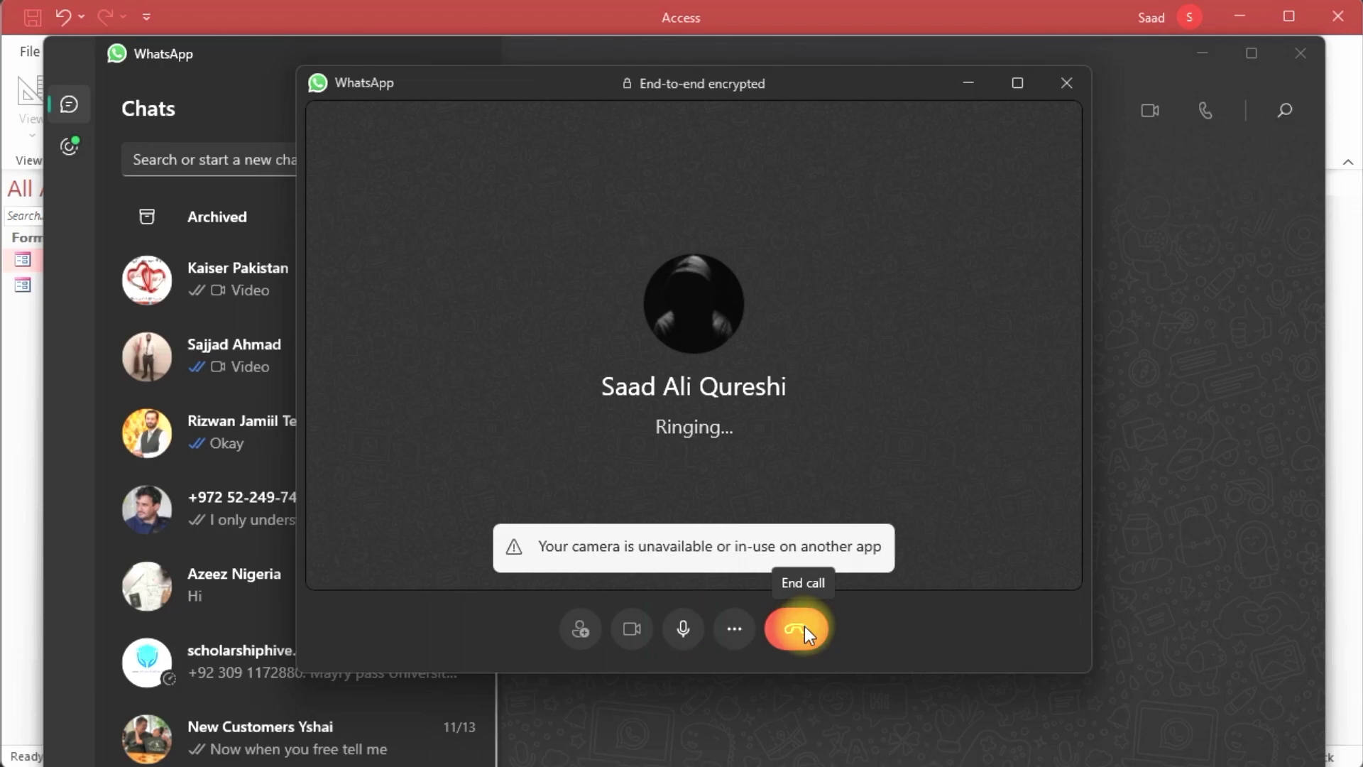
click(1203, 53)
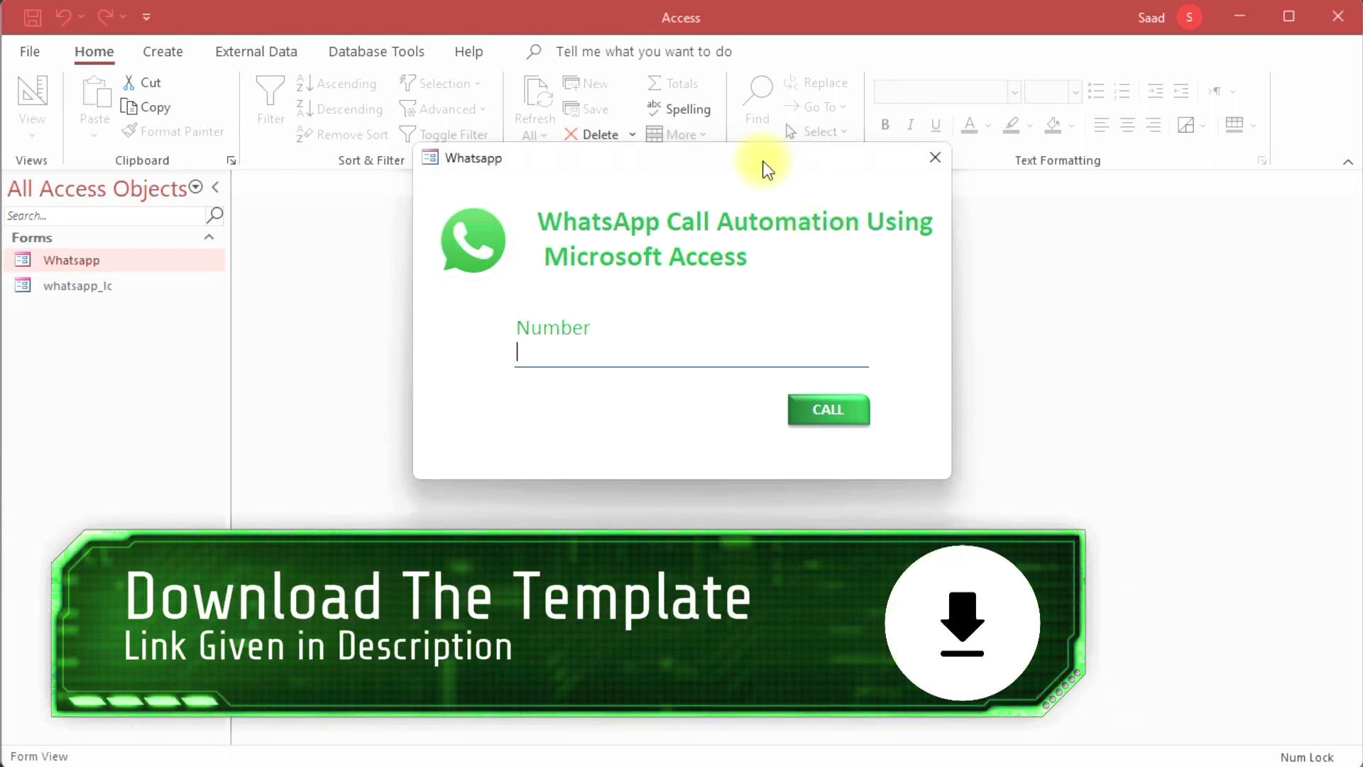
Switch the Whatsapp form to Design View and briefly inspect its VBA code module
right_click(768, 168)
click(834, 306)
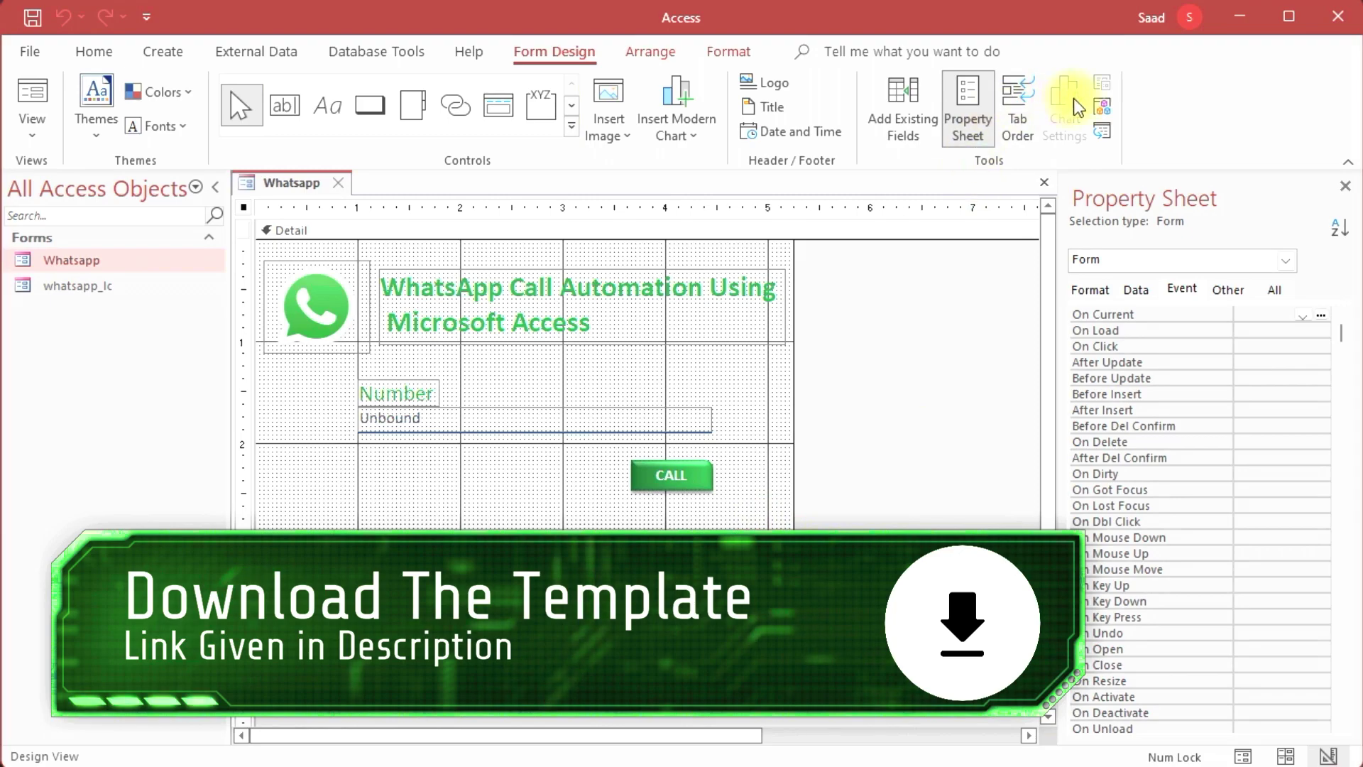
click(1102, 106)
key(ctrl+a)
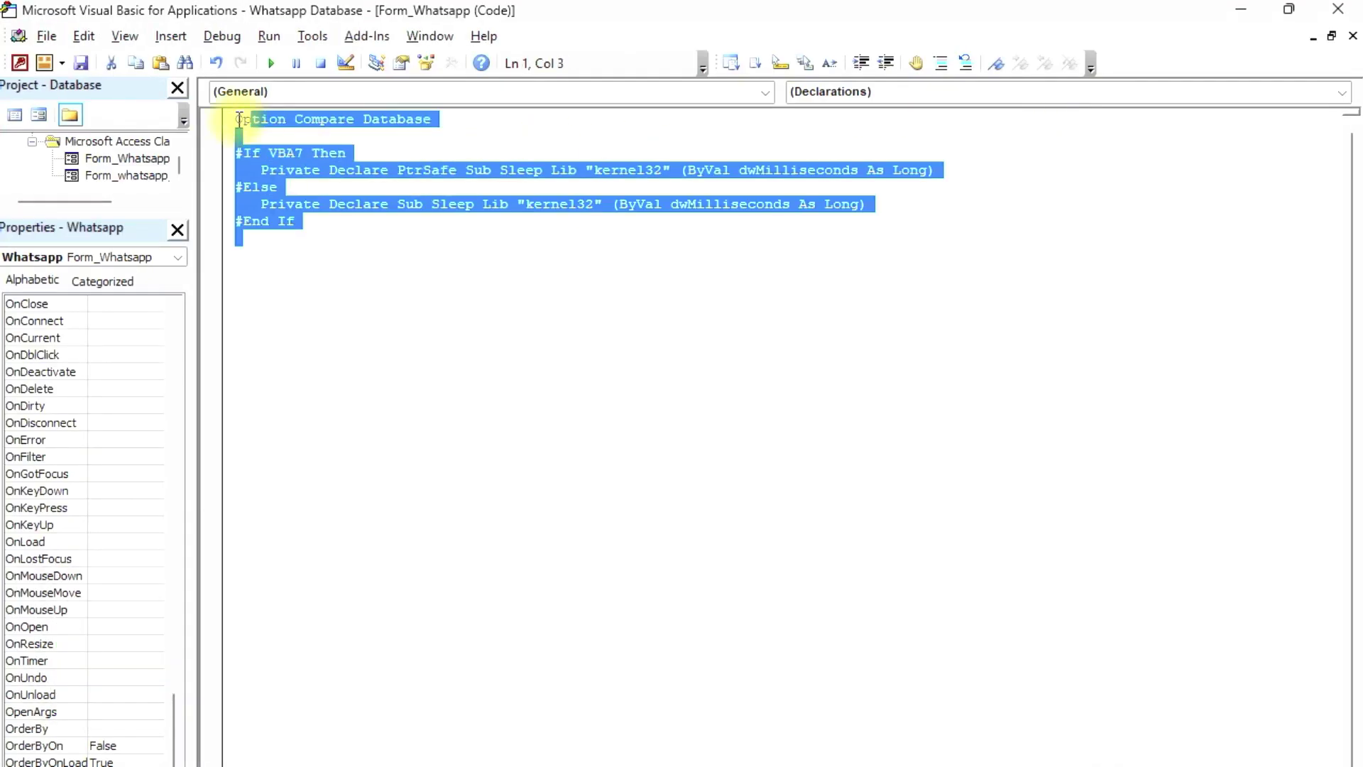
click(1338, 10)
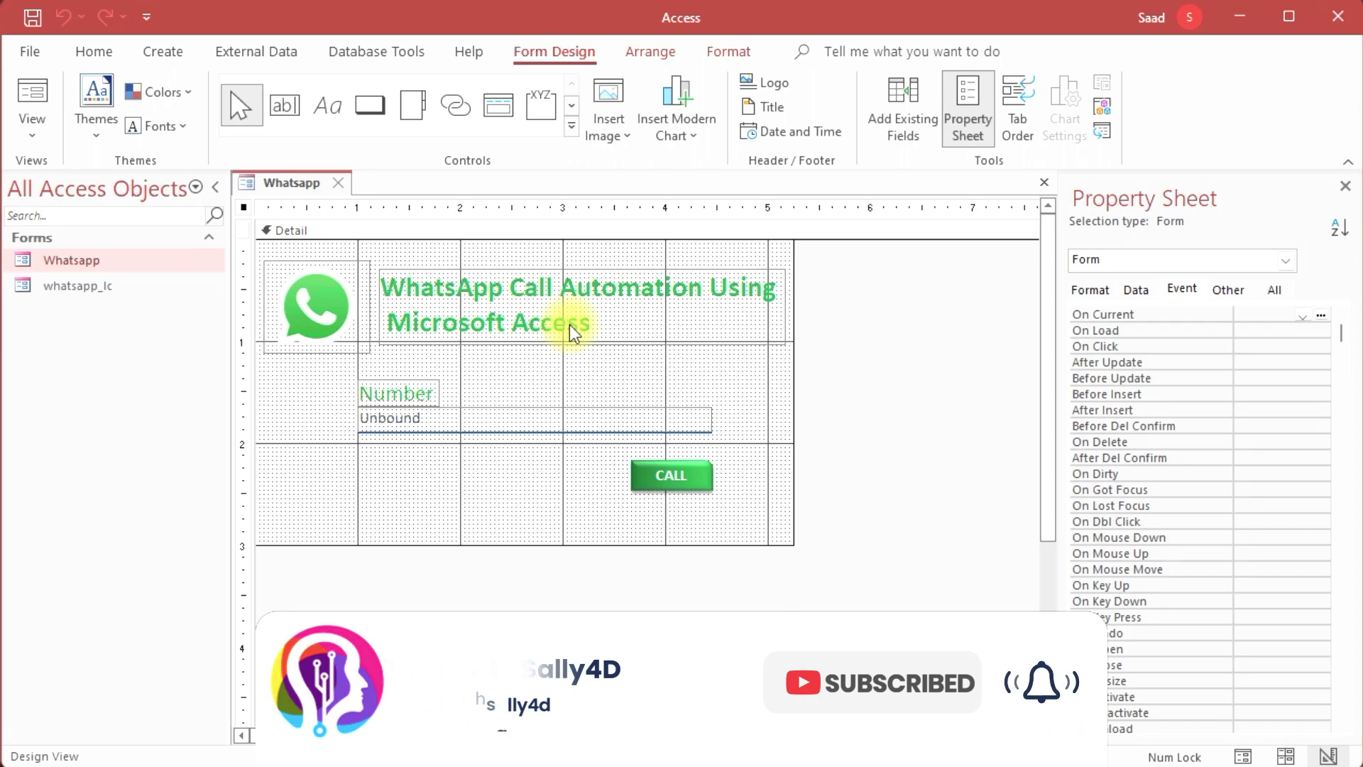
Create the CALL button's On Click event procedure using the Code Builder
click(693, 517)
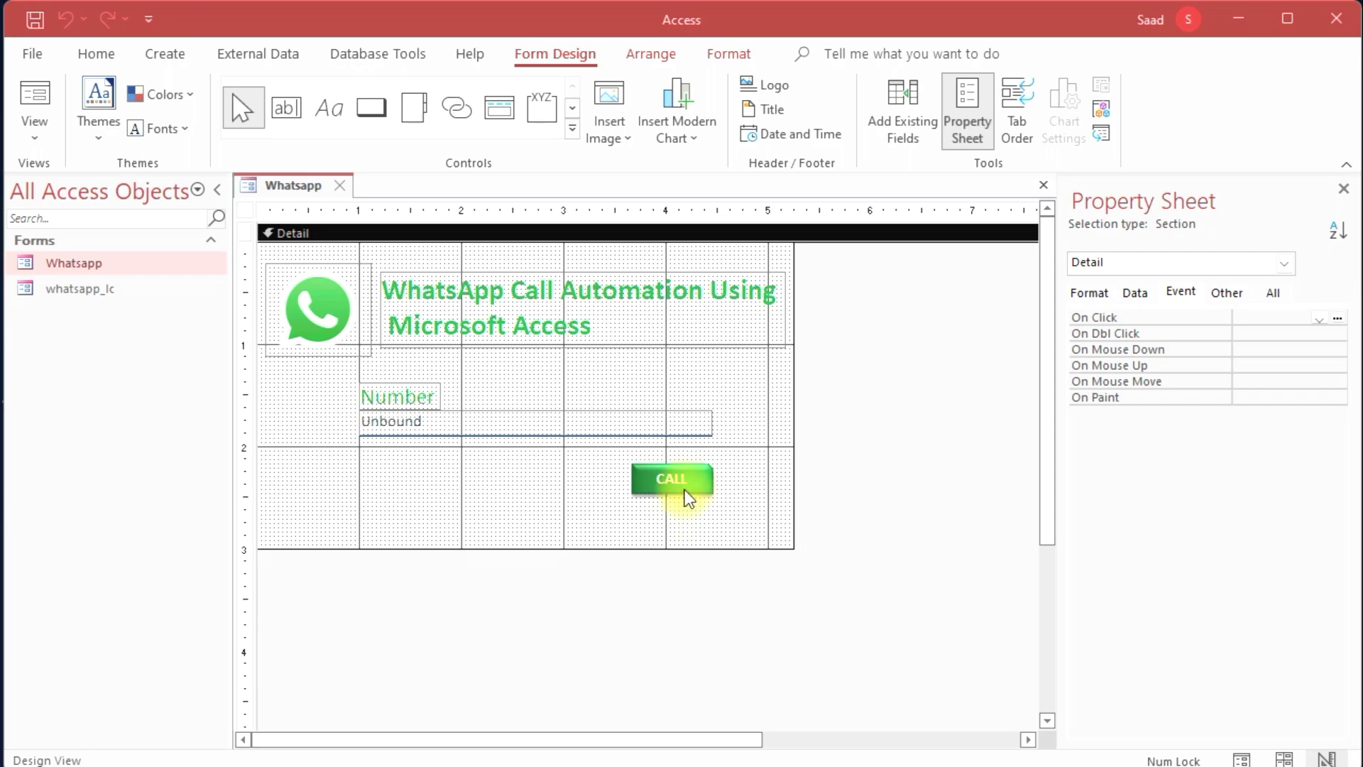
click(682, 480)
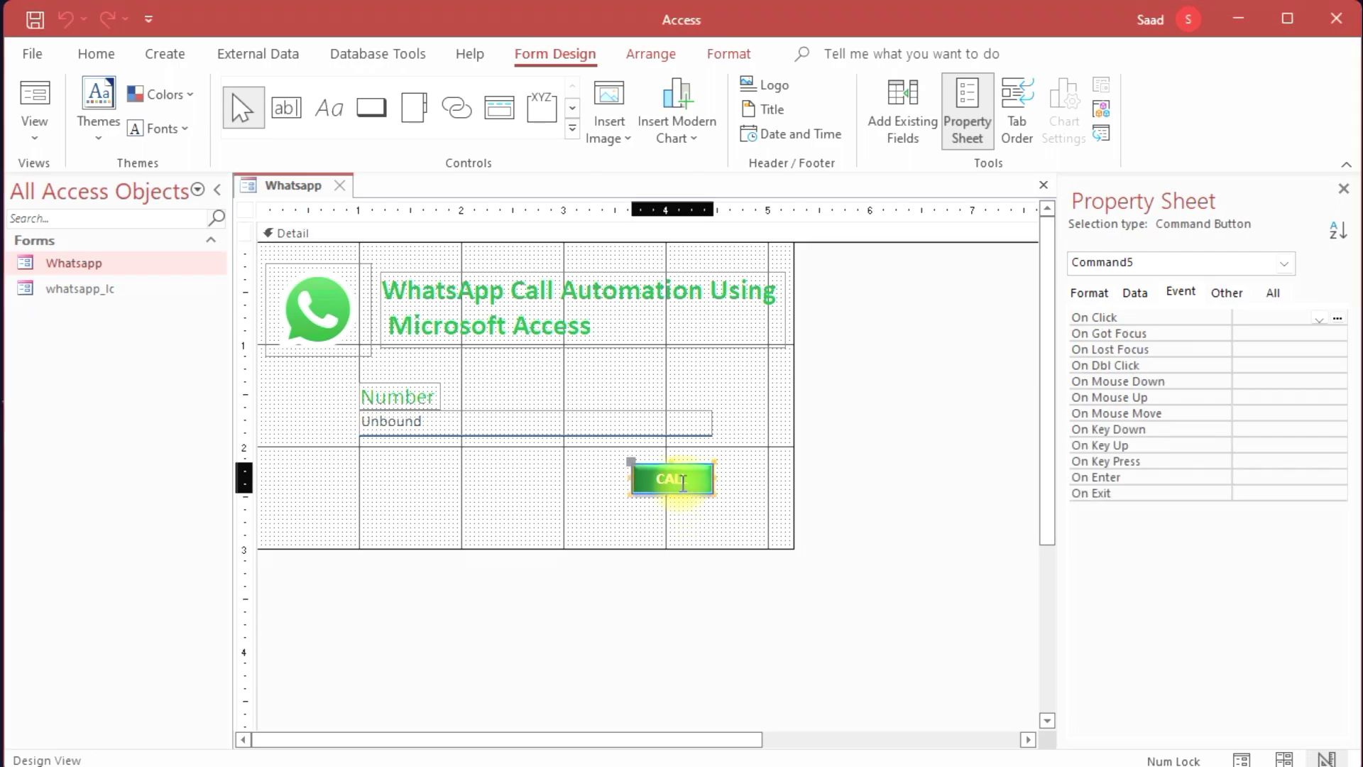
click(1338, 318)
click(604, 236)
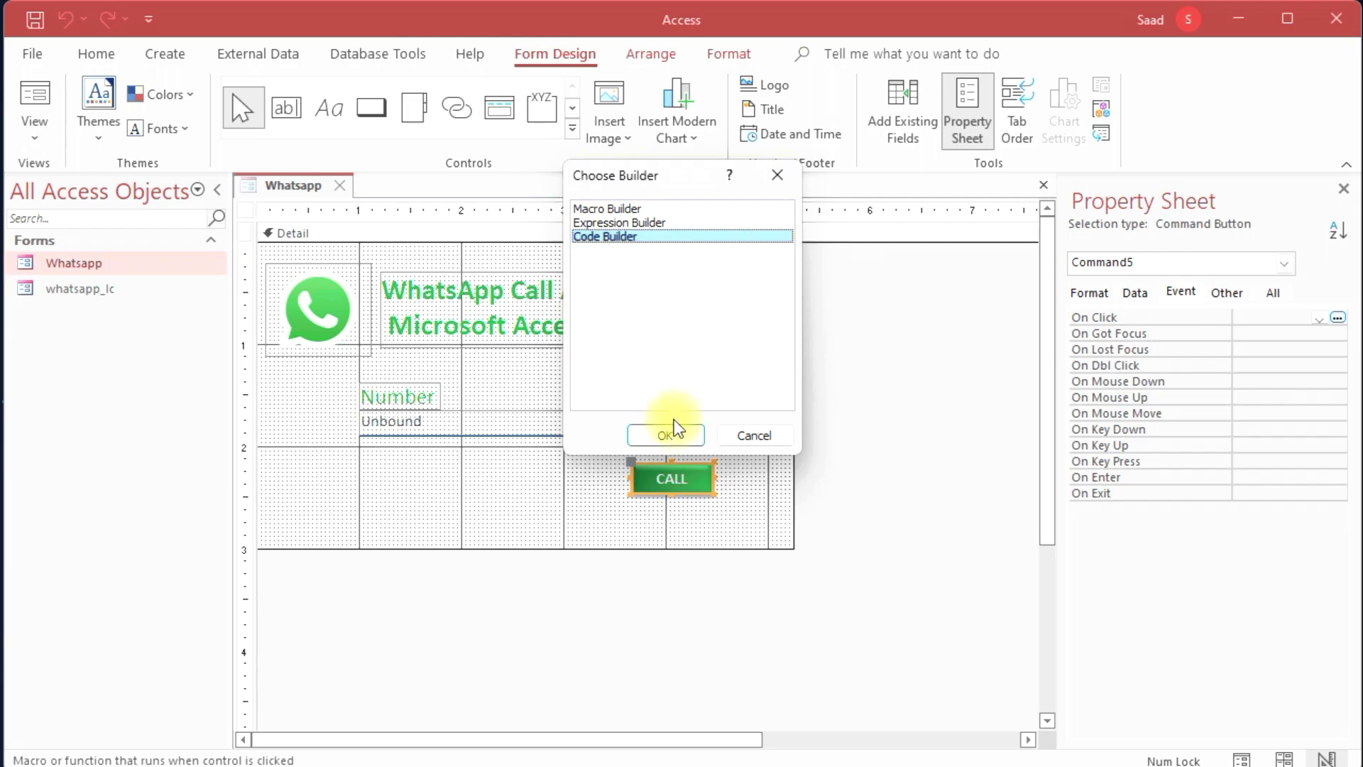
click(666, 435)
text(application)
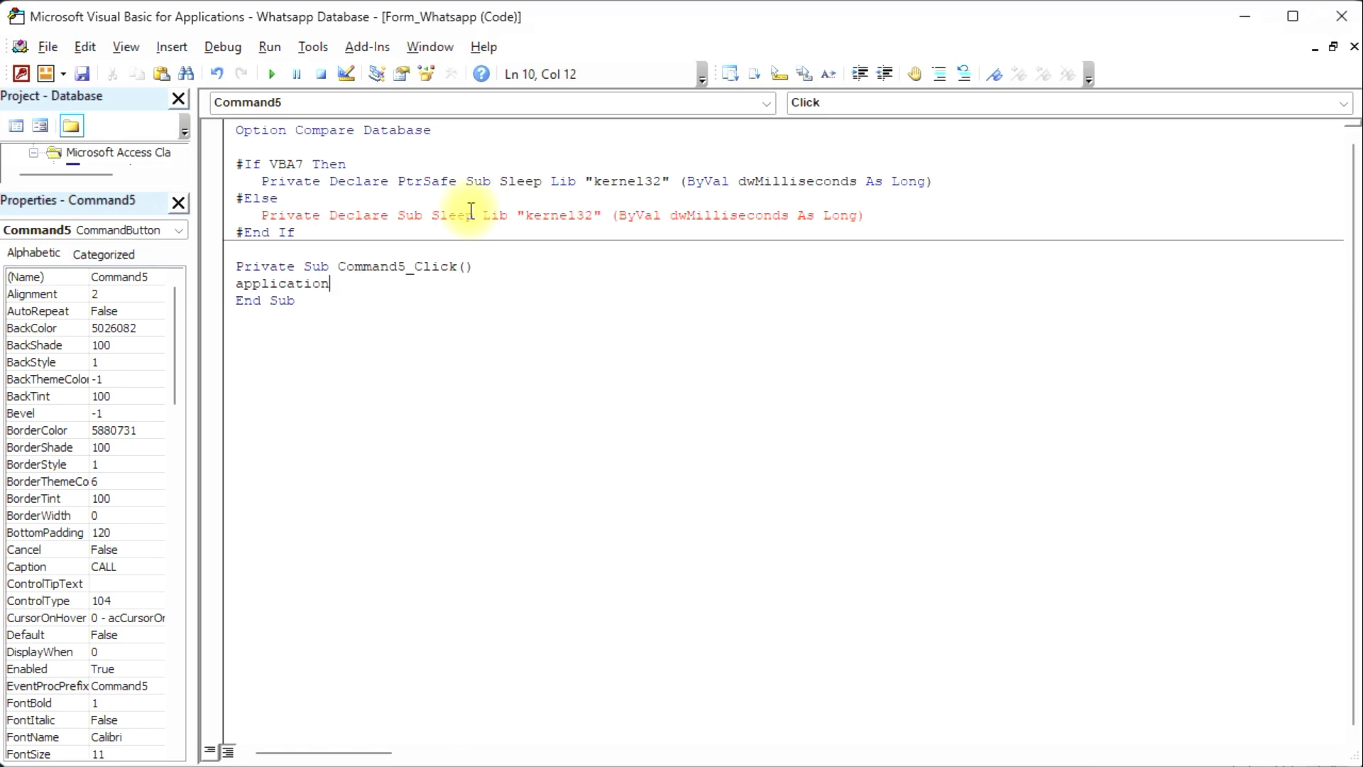
text(.follow)
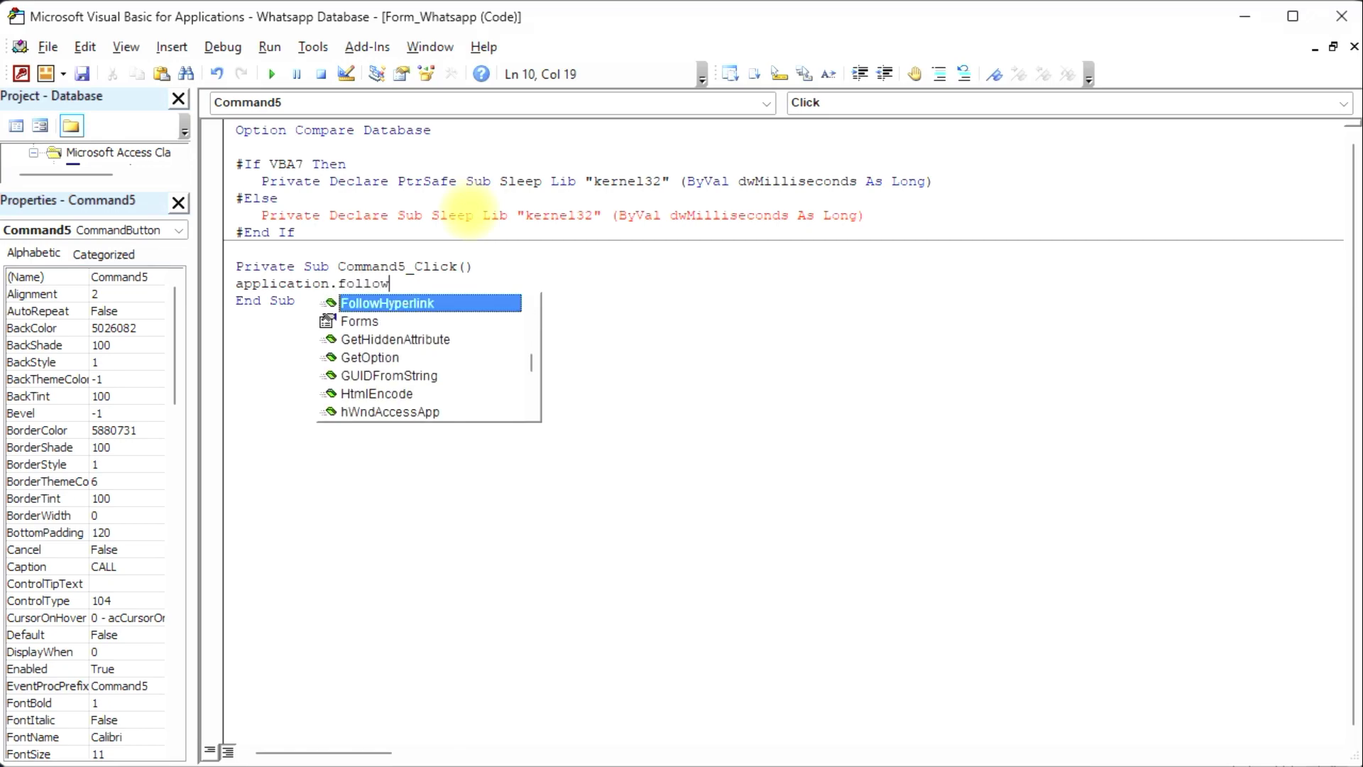
Add Application.FollowHyperlink "whatsapp://" to Command5_Click and select the whatsapp:// address
key(Tab)
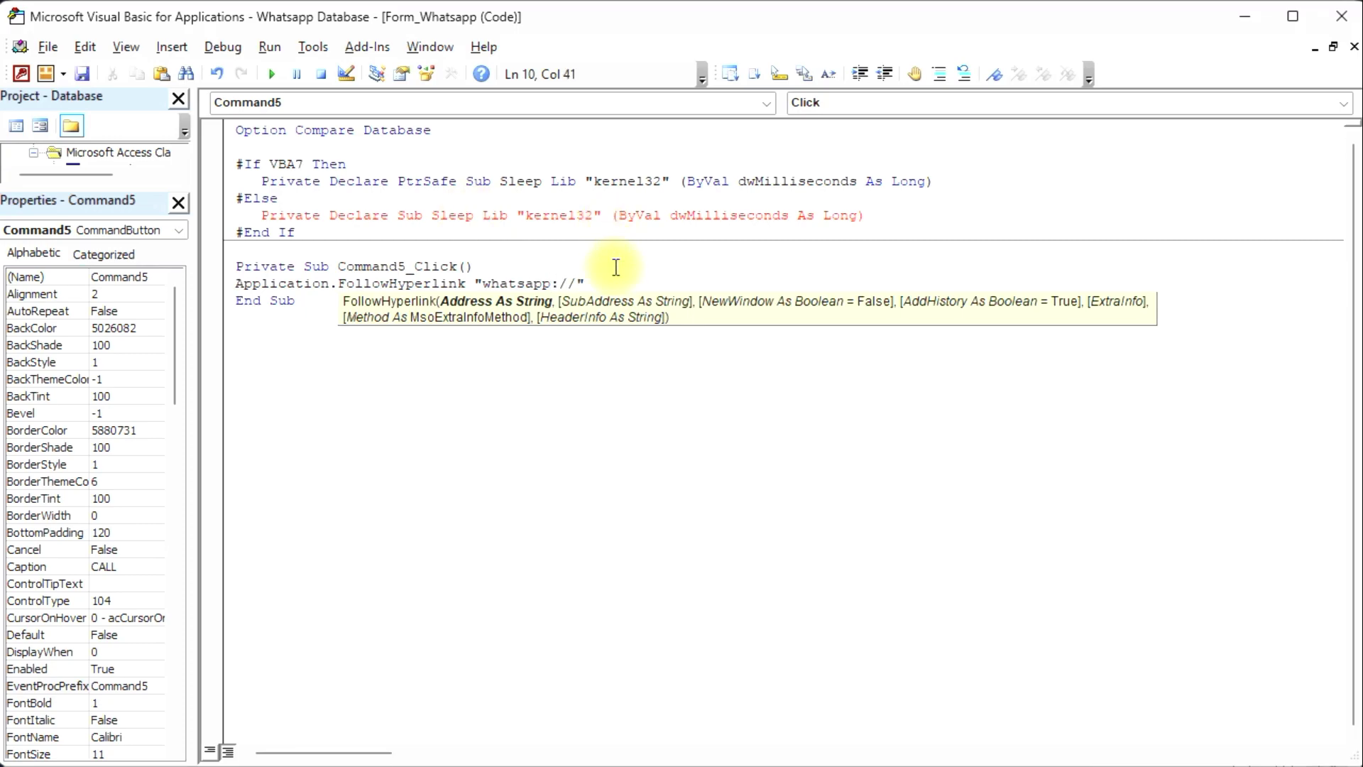
shift+click(490, 284)
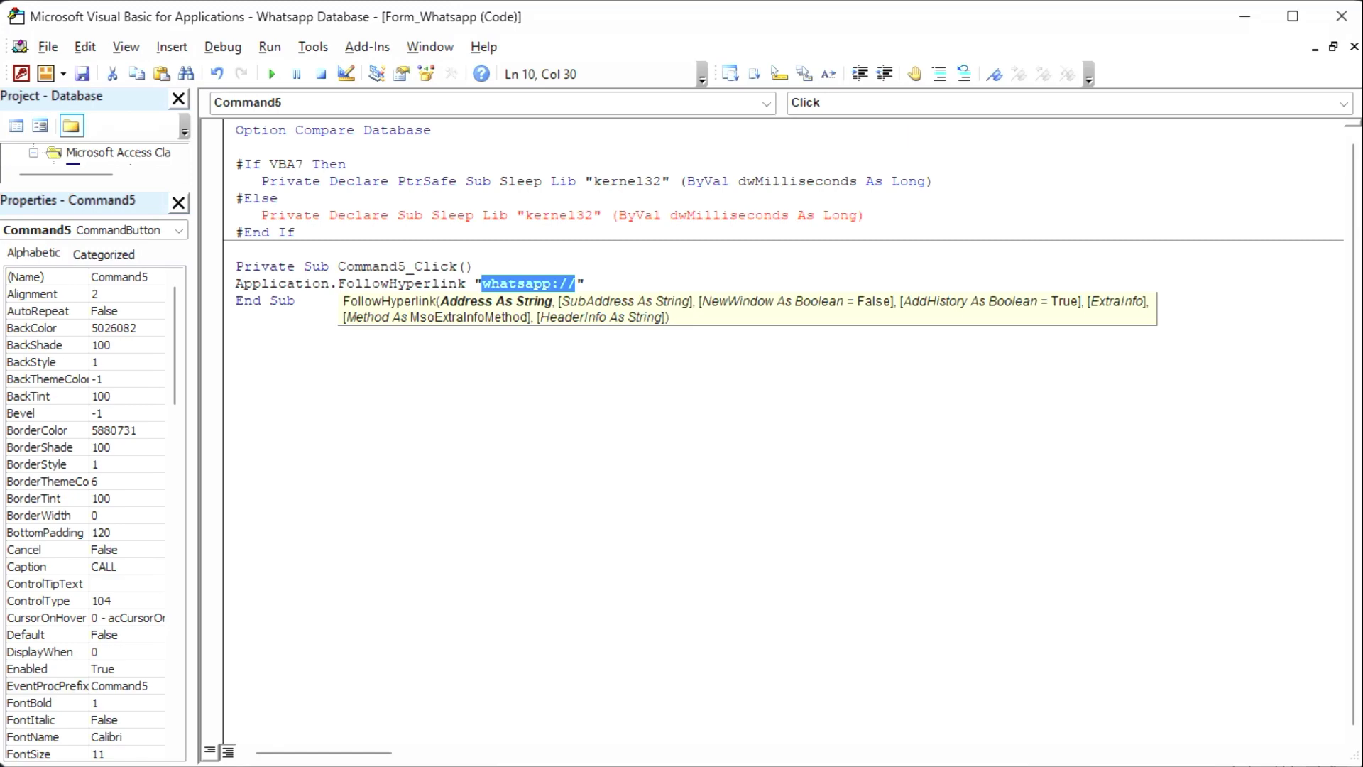
Open whatsapp:// in Microsoft Edge, allow it to launch WhatsApp, then close WhatsApp
key(alt+Tab)
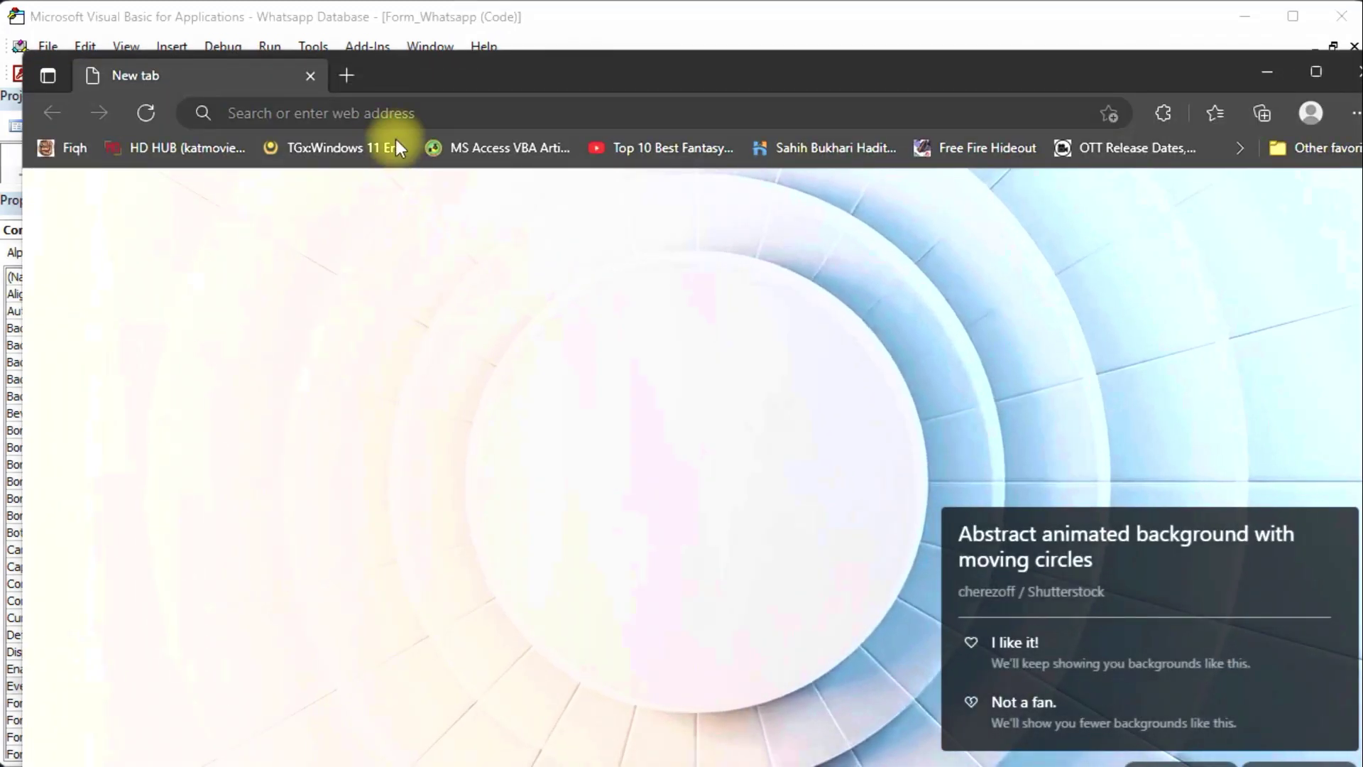
text(whatsapp://)
key(Return)
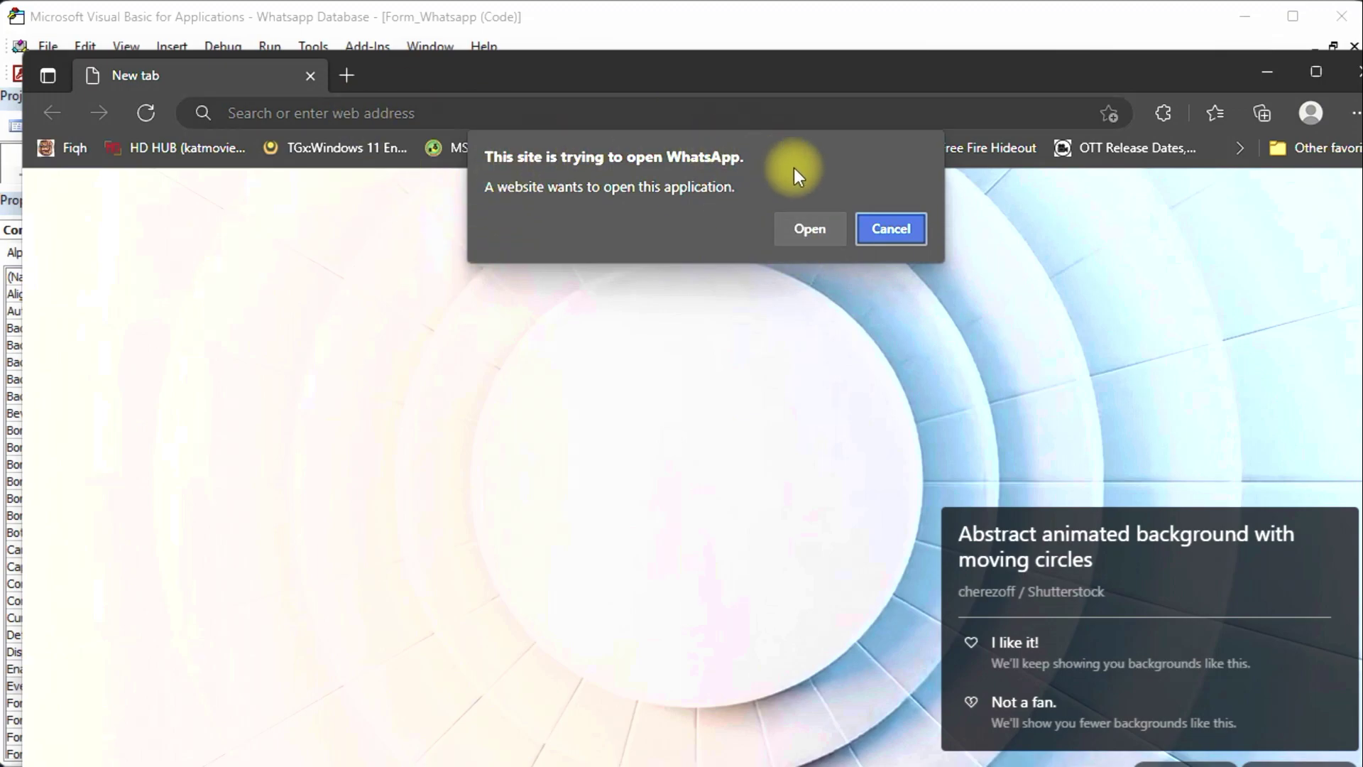
click(812, 228)
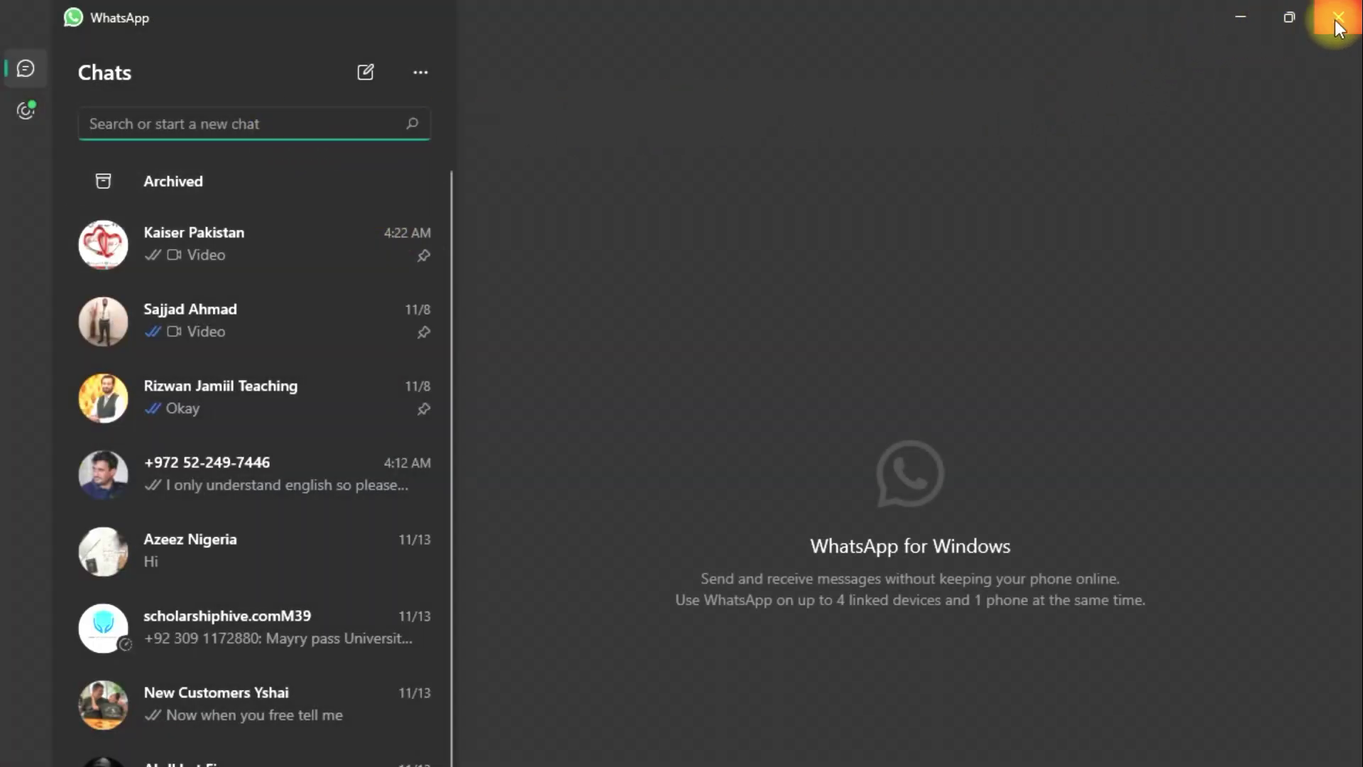
click(1339, 18)
Change the FollowHyperlink address to "whatsapp://send?phone=" and move the code window aside
click(720, 14)
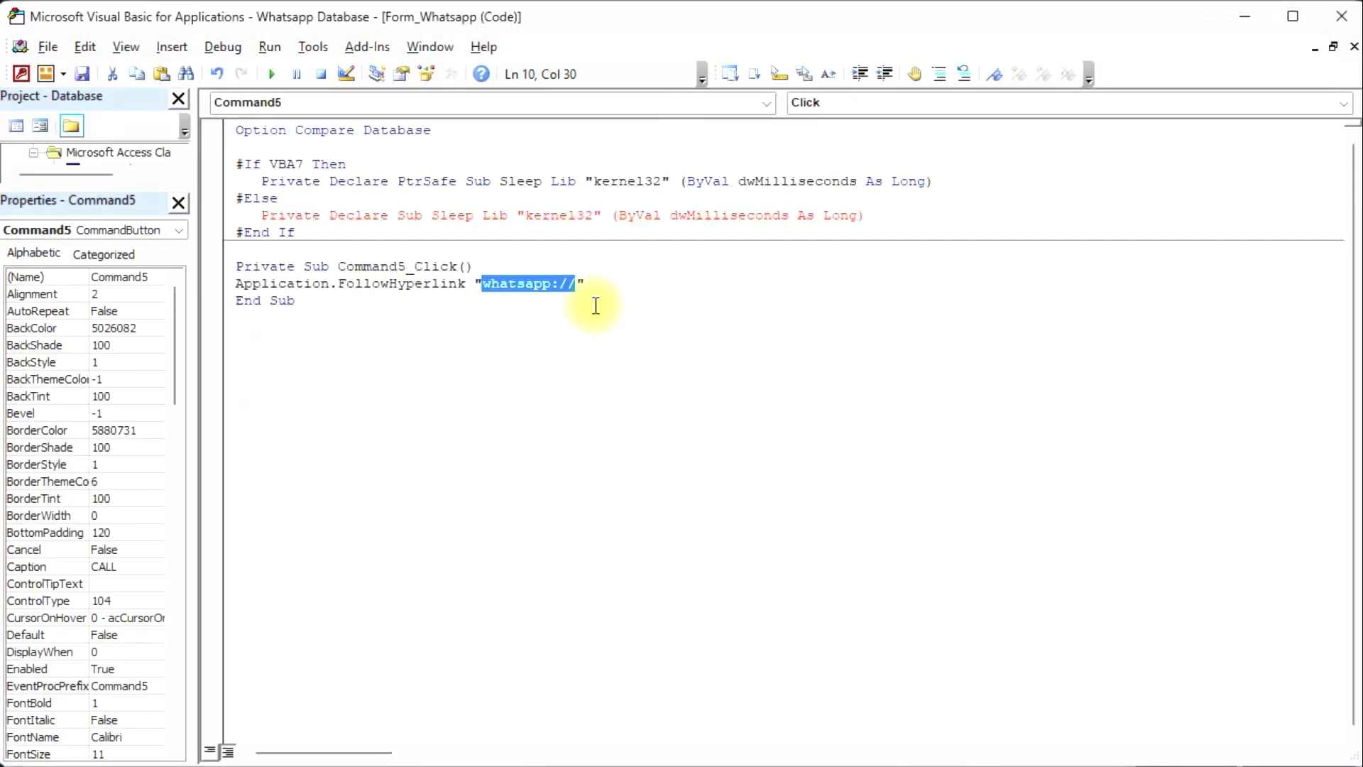
click(602, 282)
click(579, 283)
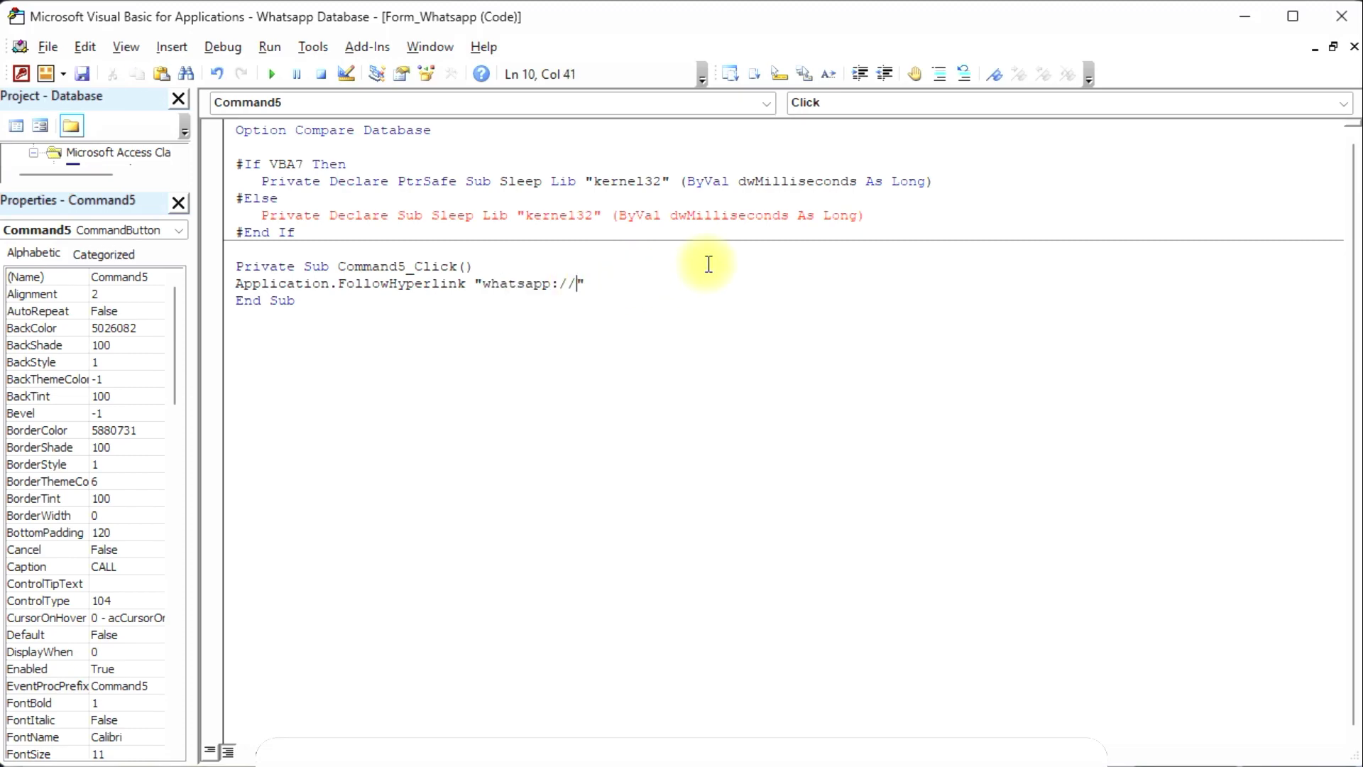
text(phone)
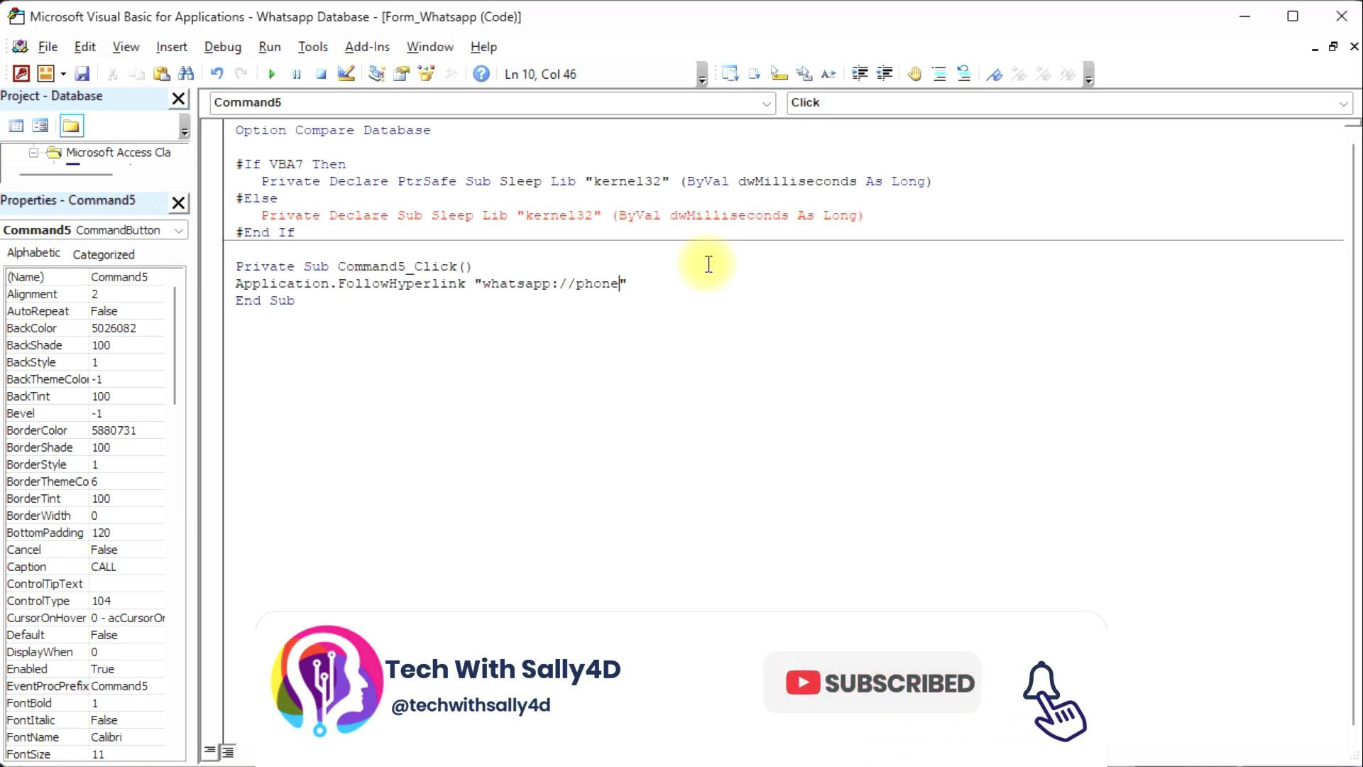
key(ctrl+shift+Left)
text(send)
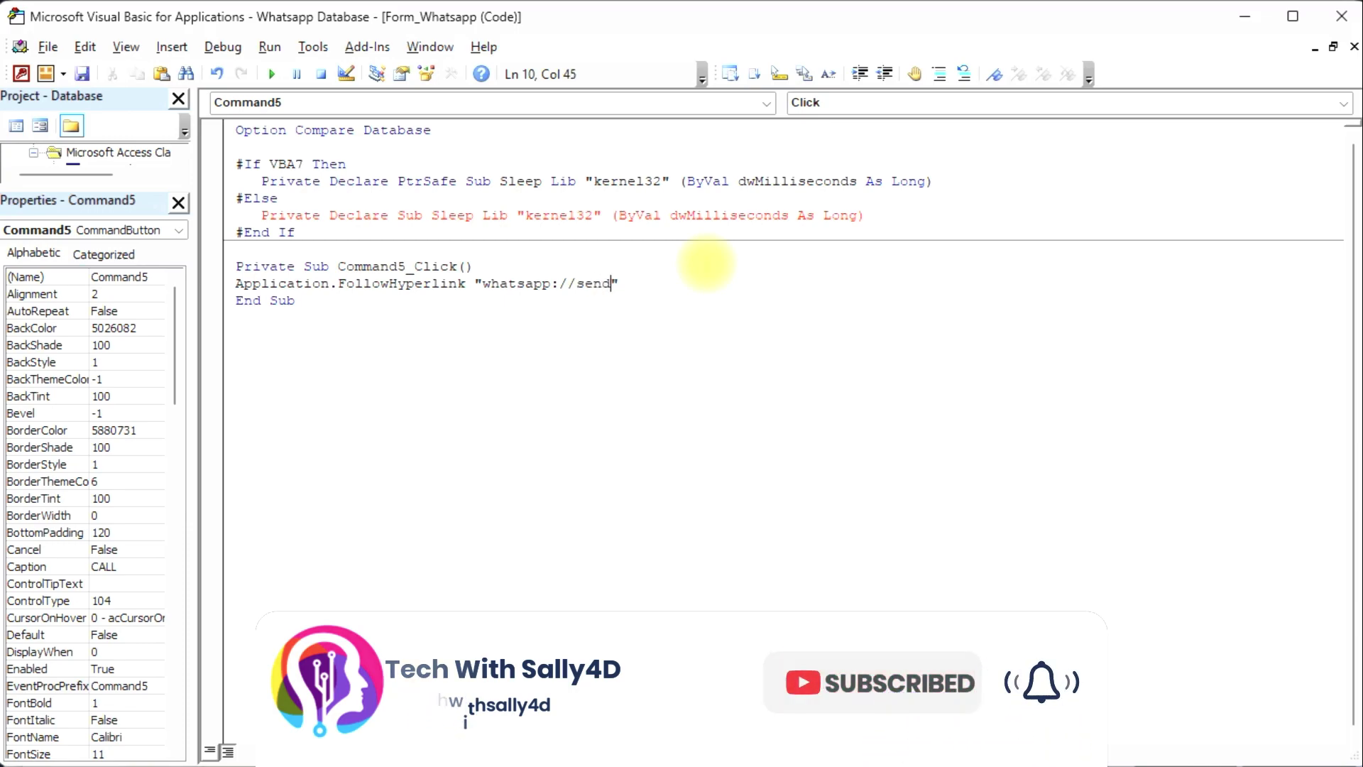
text(?phone=)
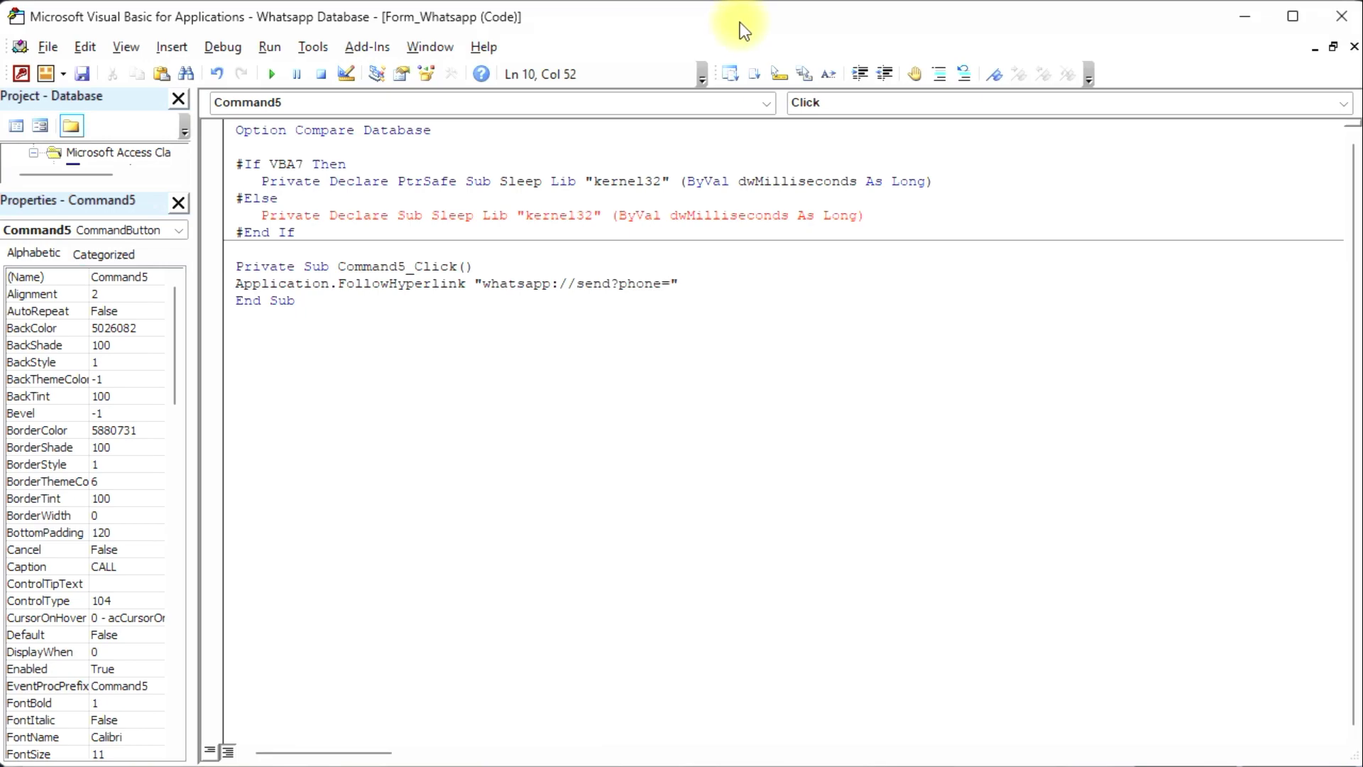
drag(741, 22, 715, 83)
Select the Number text box in Design View to confirm it is named txtnum
click(945, 21)
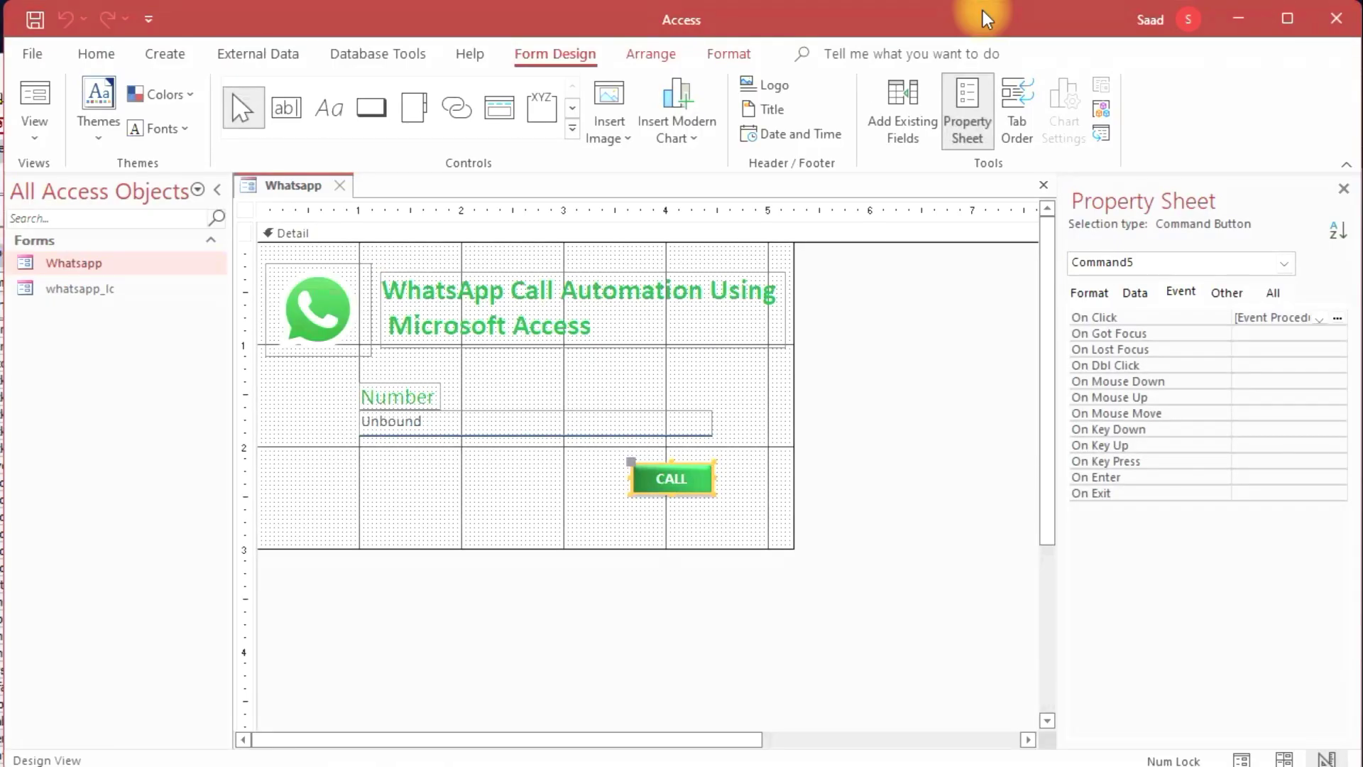
click(595, 420)
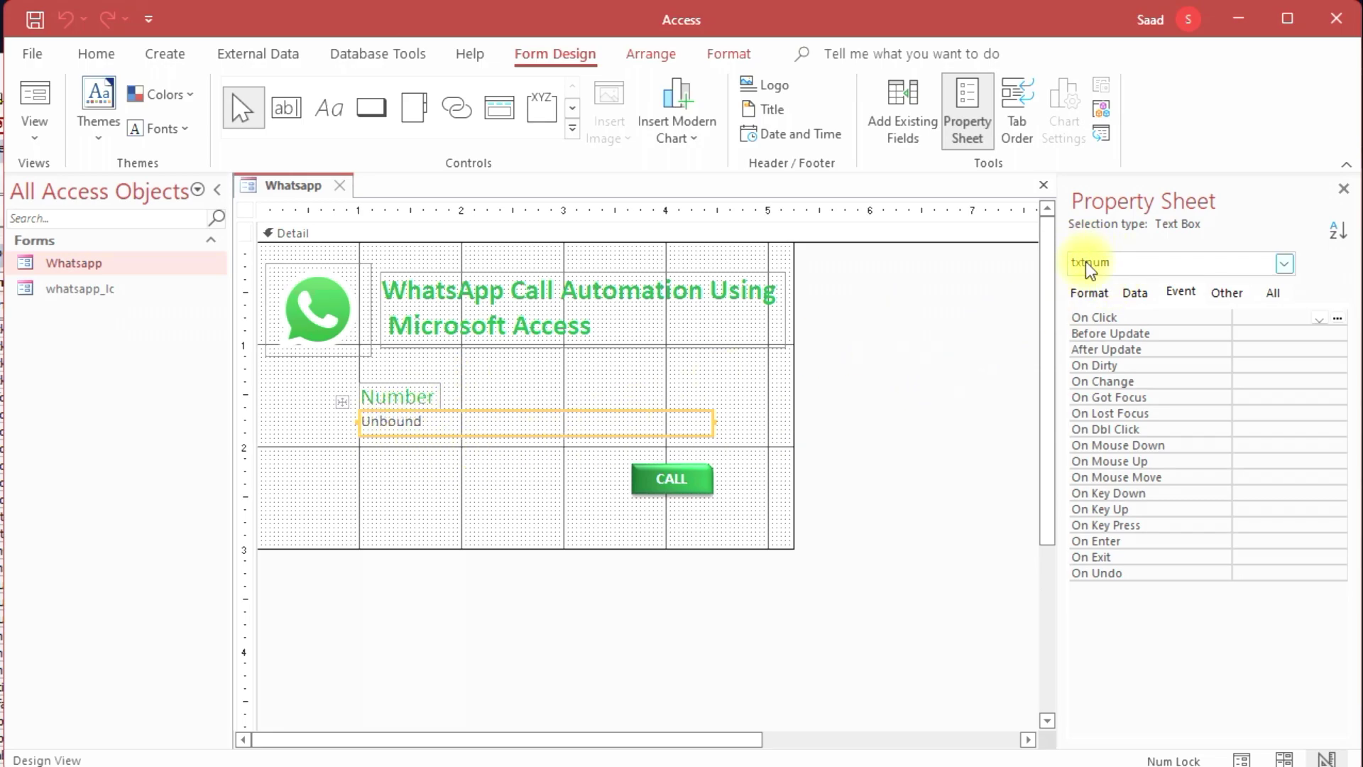
Append " & txtnum" to the hyperlink string in Command5_Click and close the VBA editor
key(alt+F11)
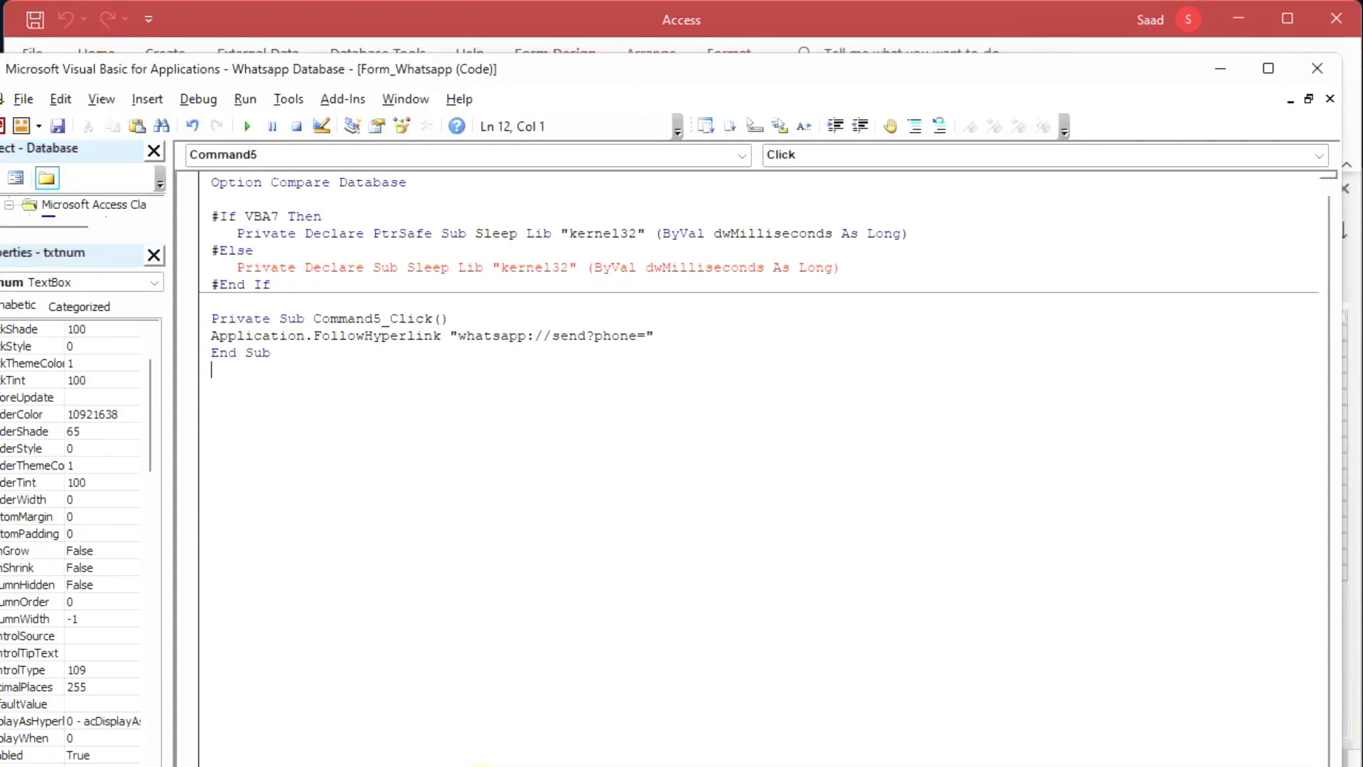
click(686, 320)
text(& txtnum)
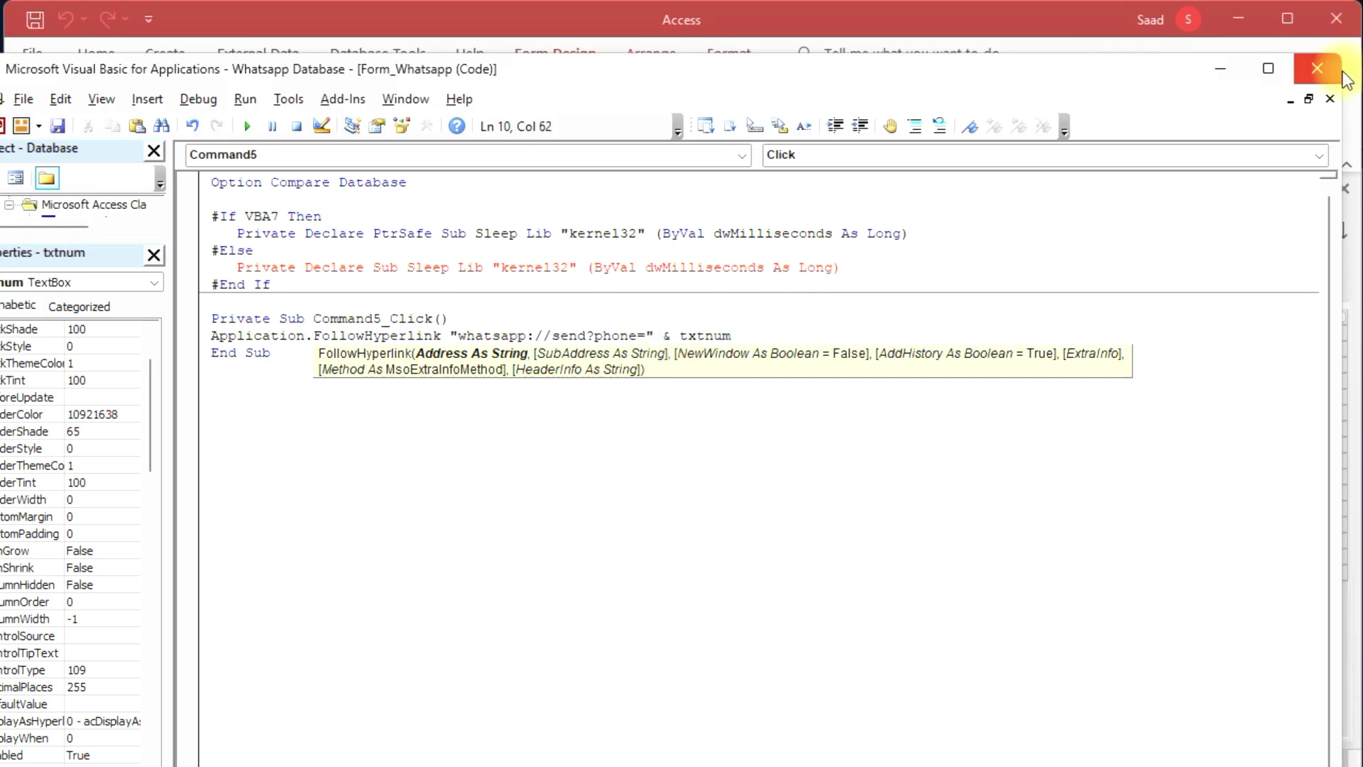
click(1318, 69)
click(35, 101)
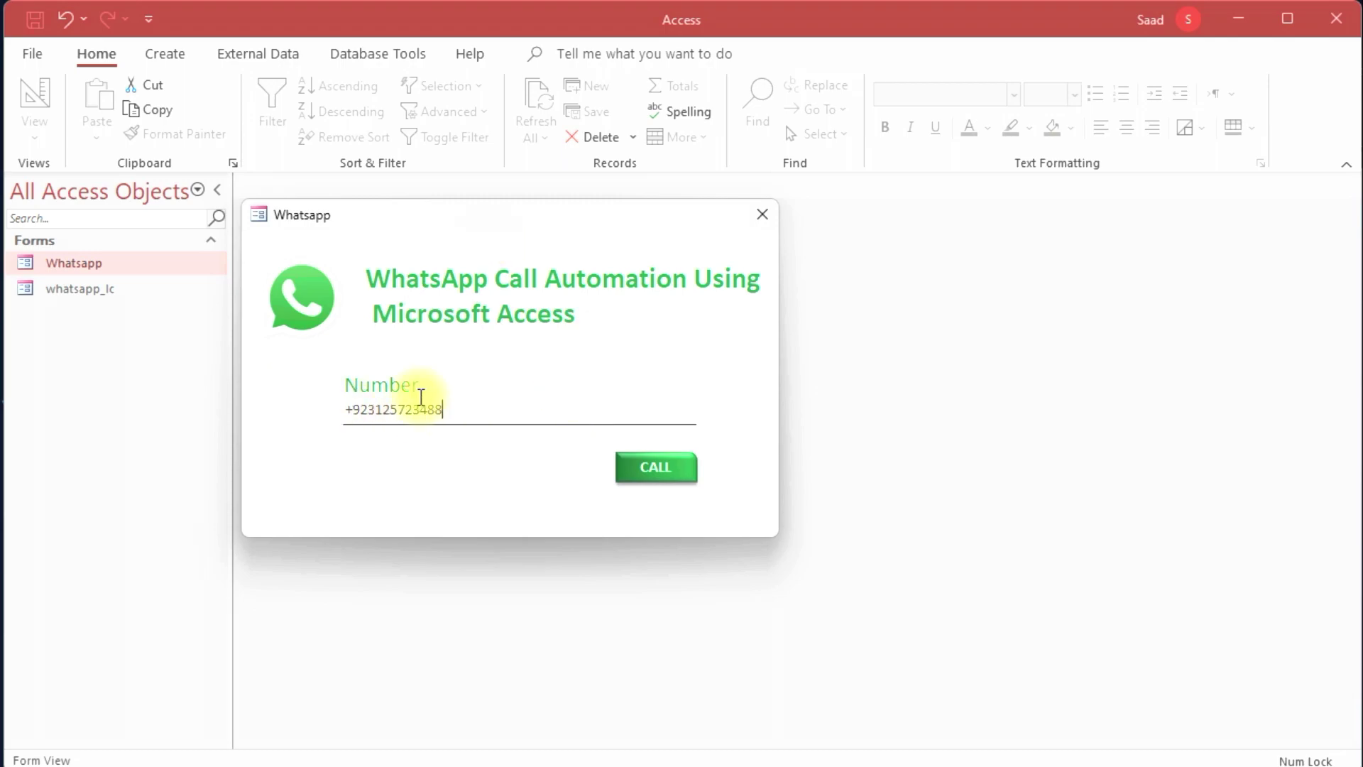
drag(446, 410, 288, 396)
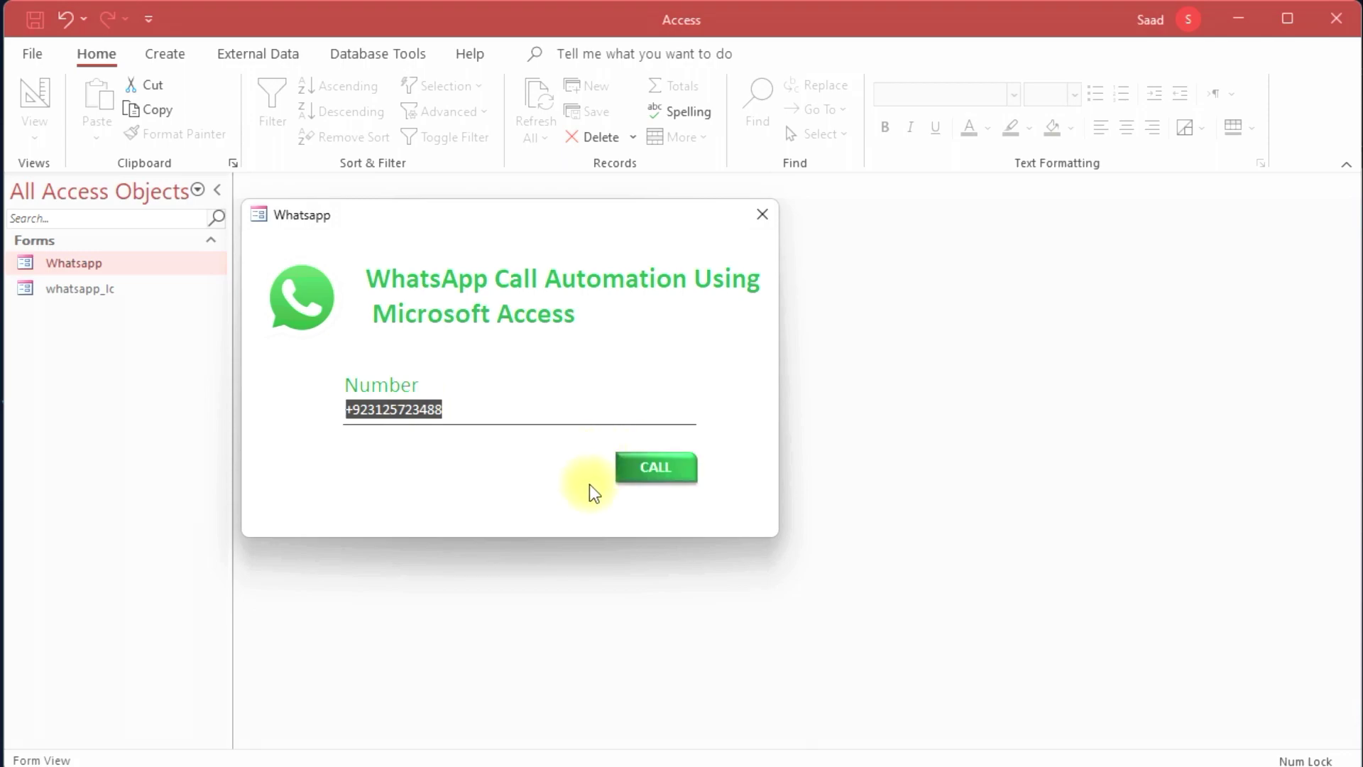
click(651, 470)
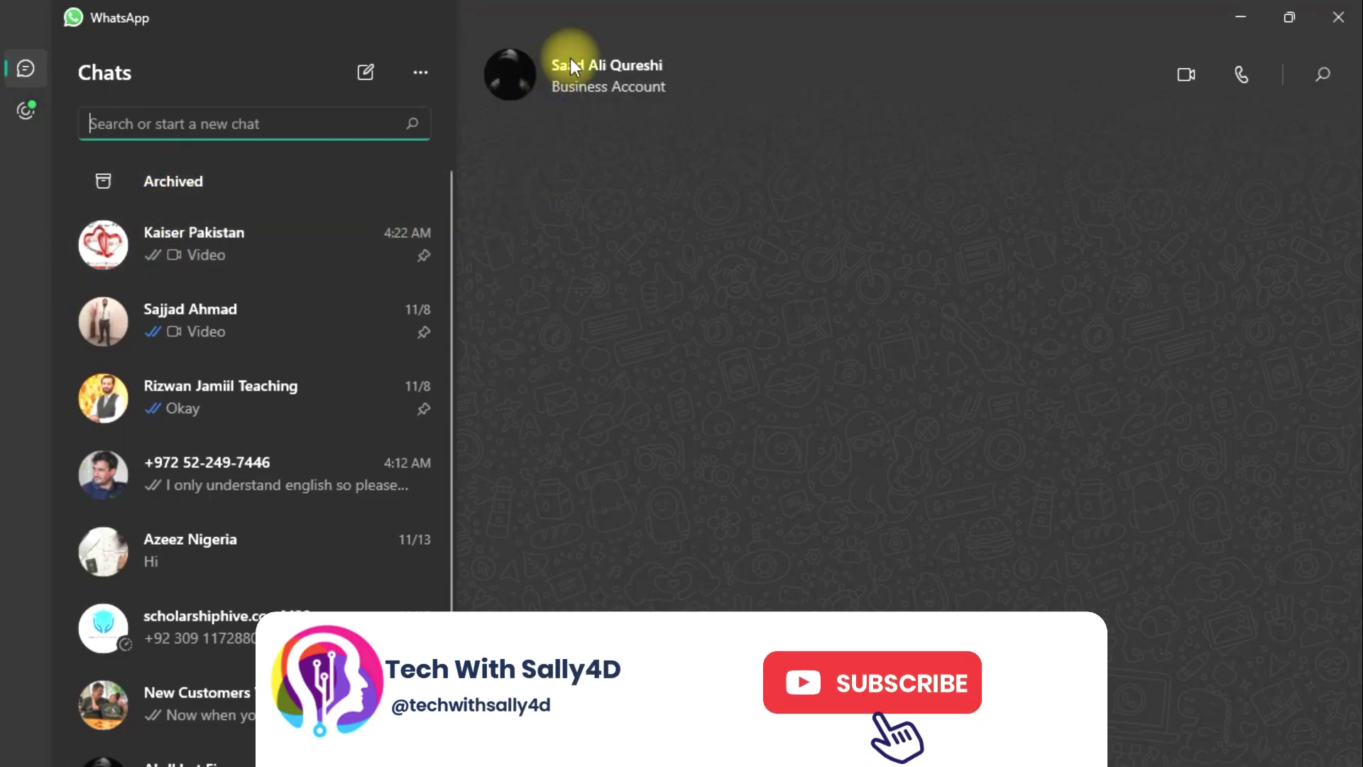
click(580, 74)
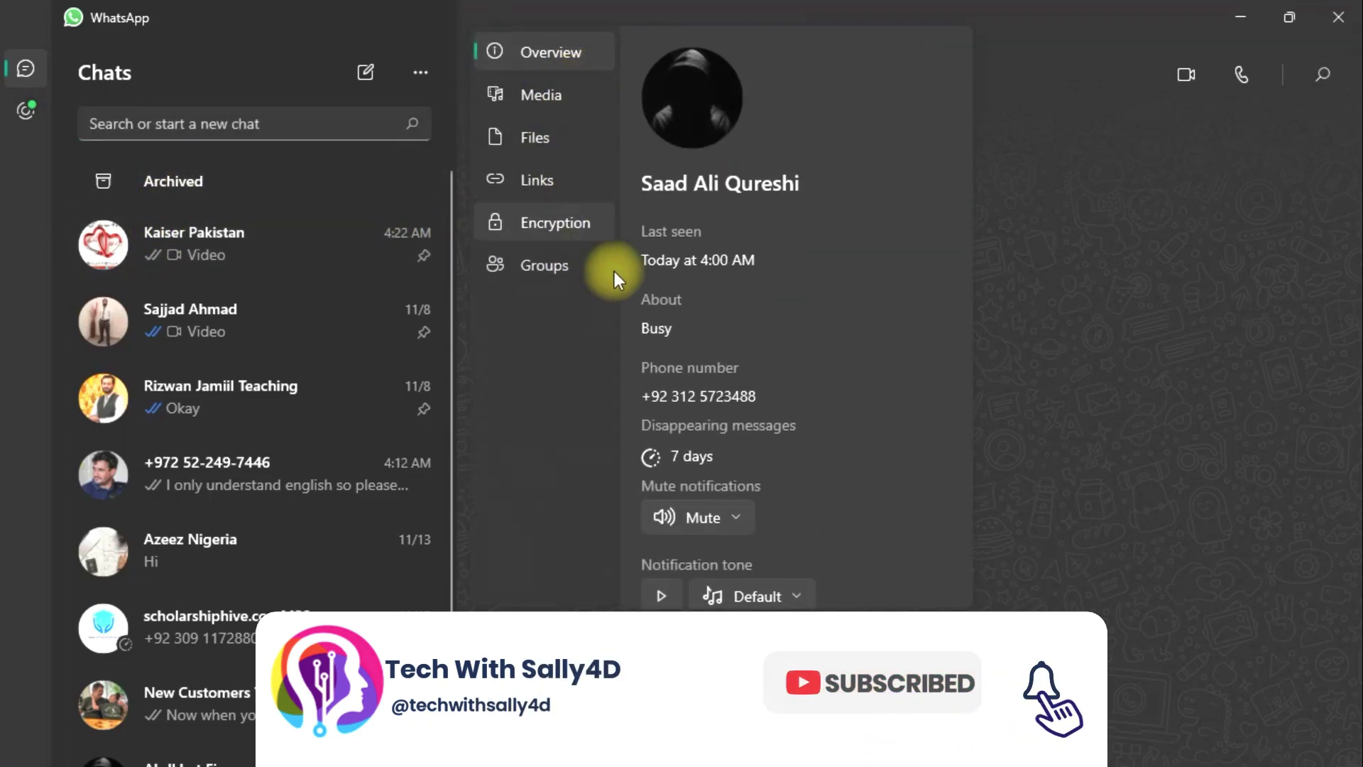
click(1102, 355)
click(1241, 18)
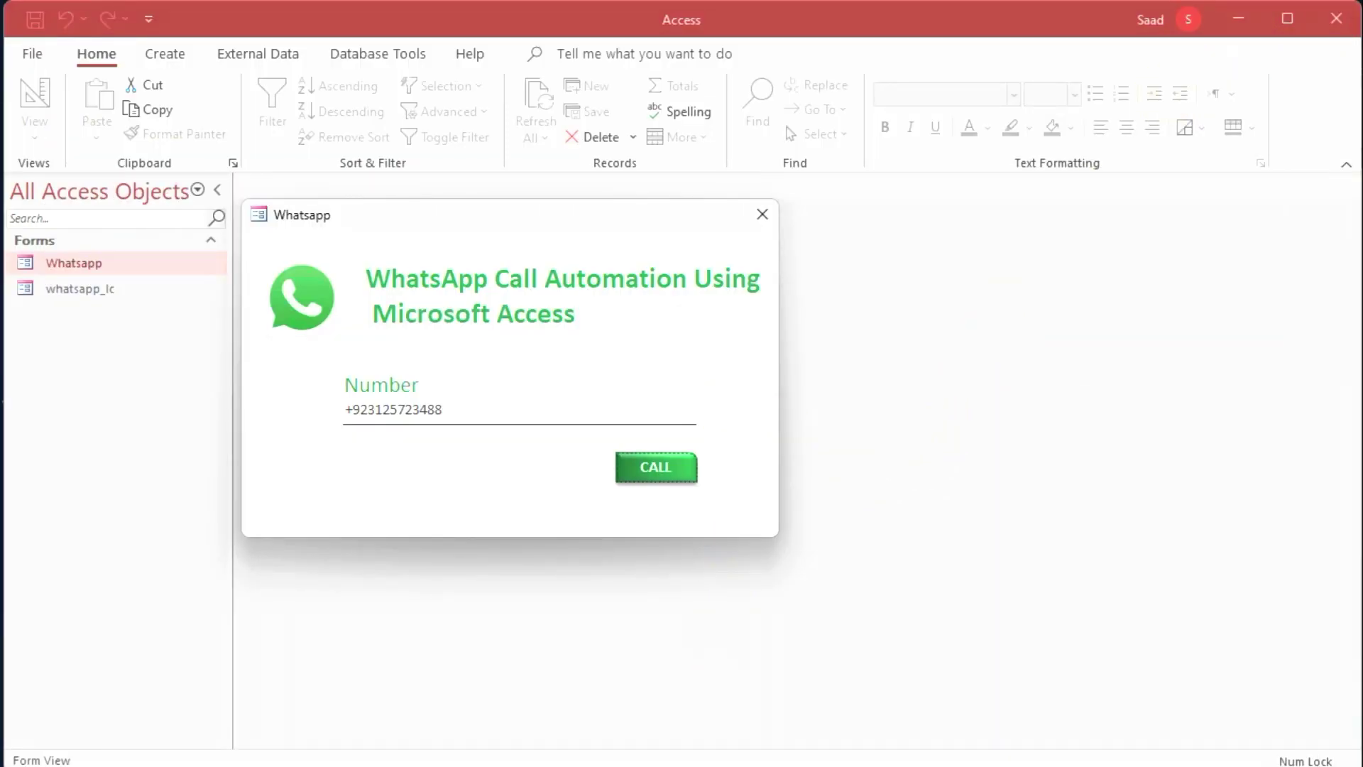
Rerun CALL and step Tab focus through WhatsApp toward the chat header's voice-call button
click(656, 466)
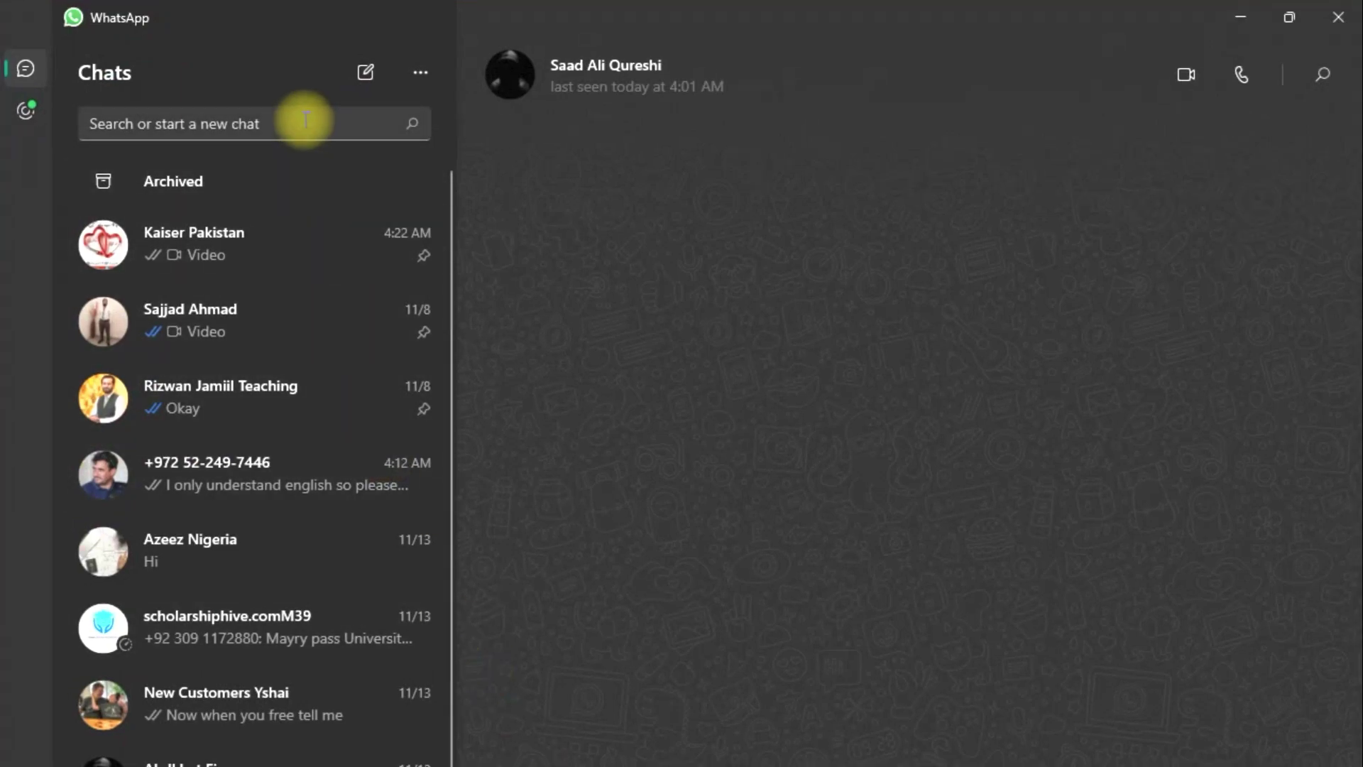
click(306, 123)
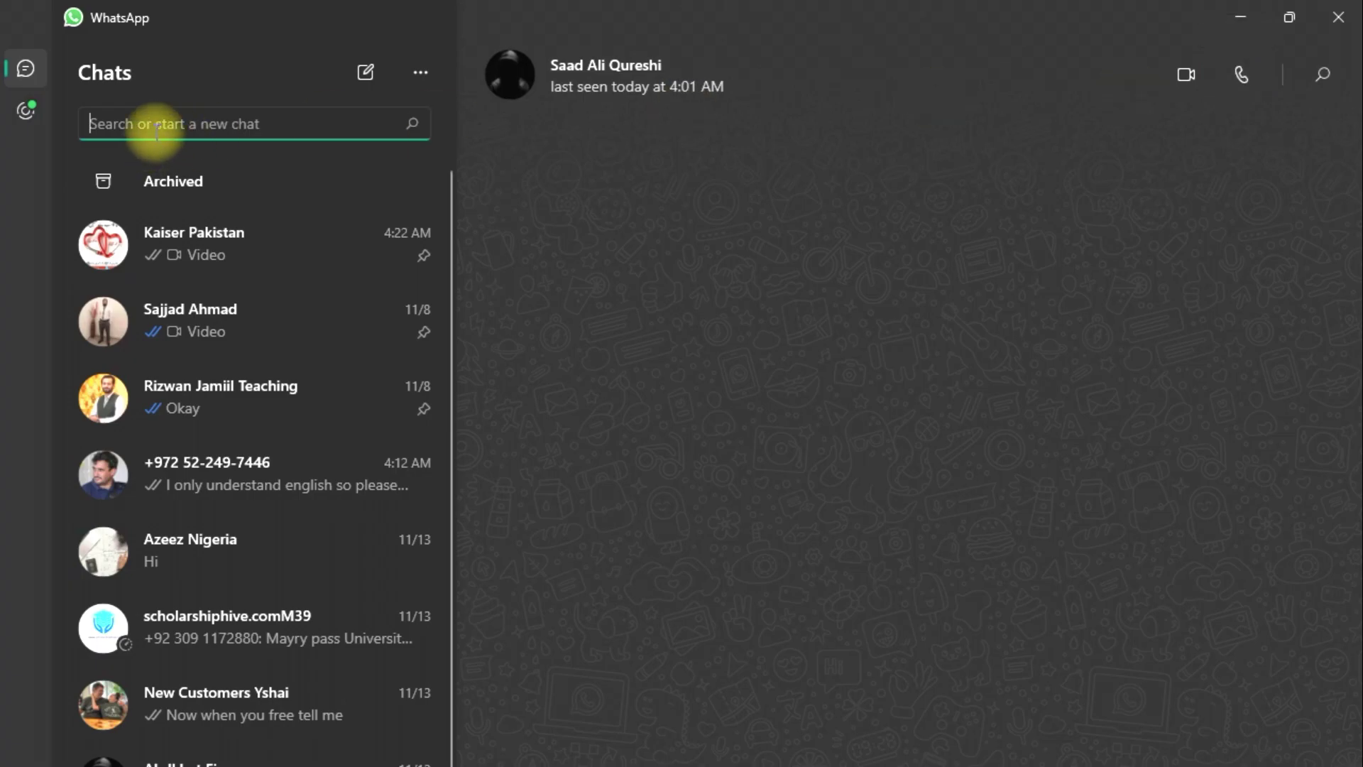
key(Tab)
key(shift+Tab)
key(shift+Tab)
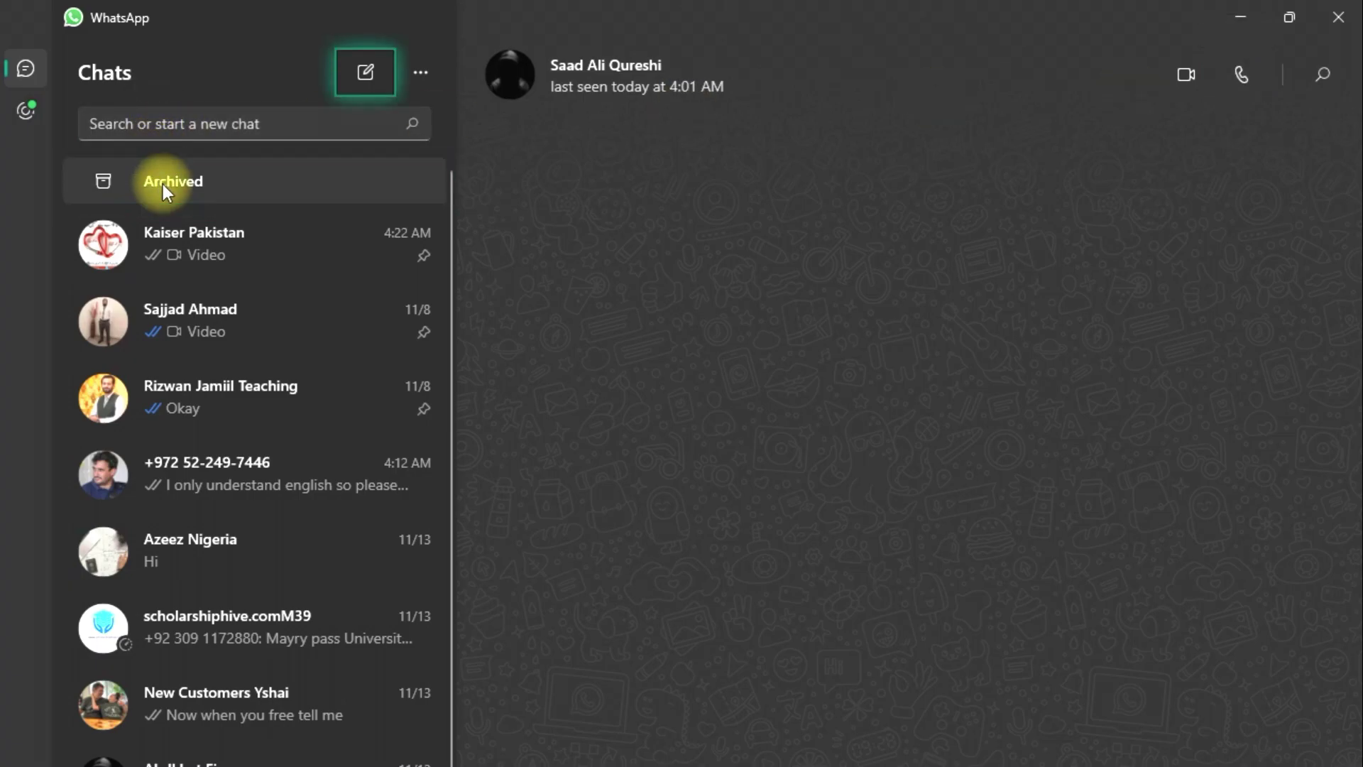
key(Tab)
key(Escape)
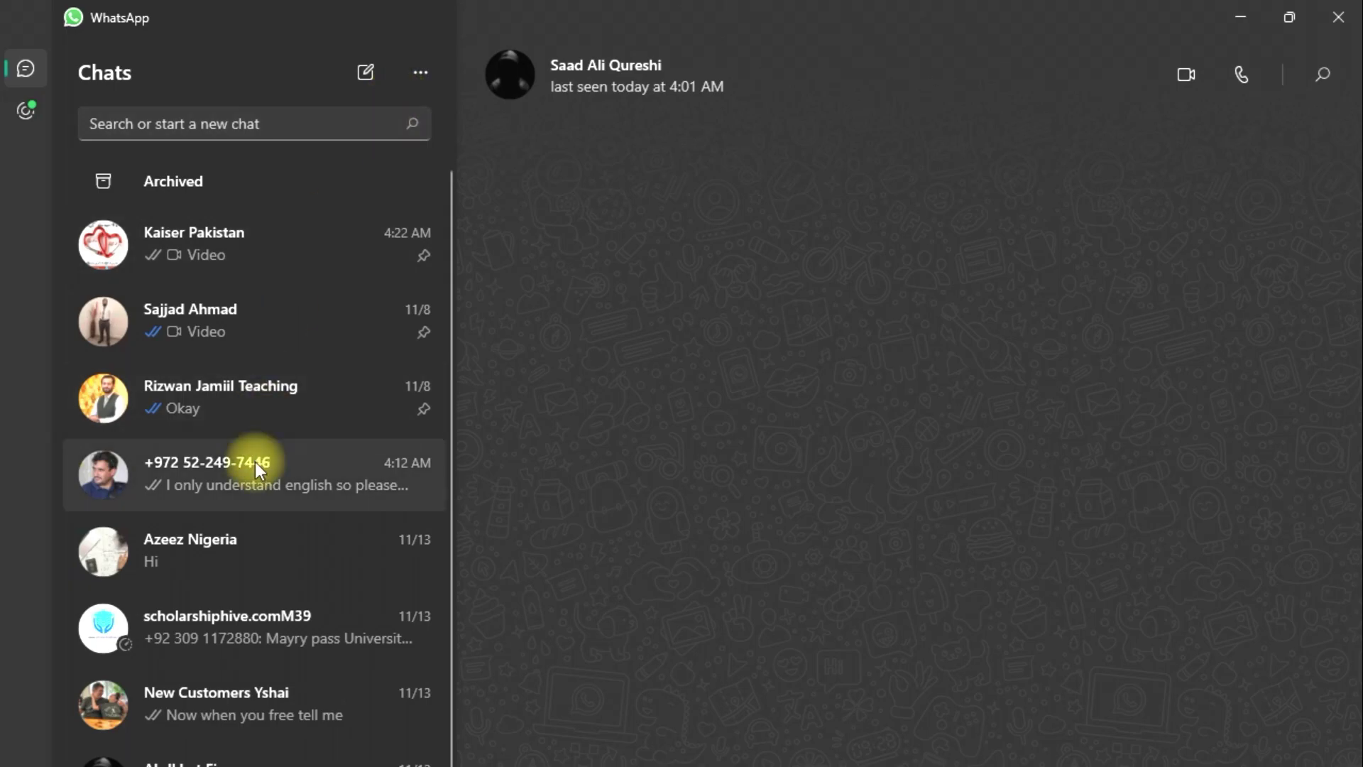
key(Tab)
key(Tab)
key(Tab)
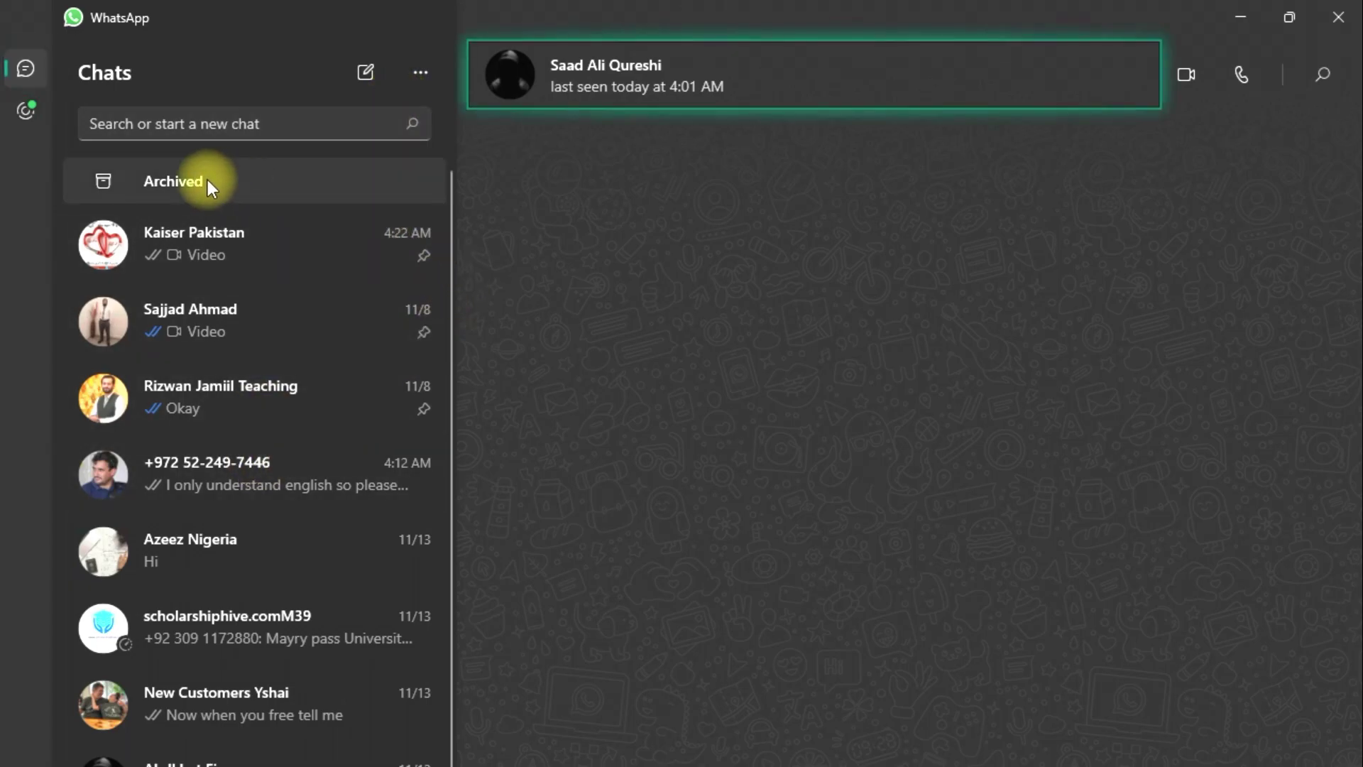
key(Tab)
key(Tab)
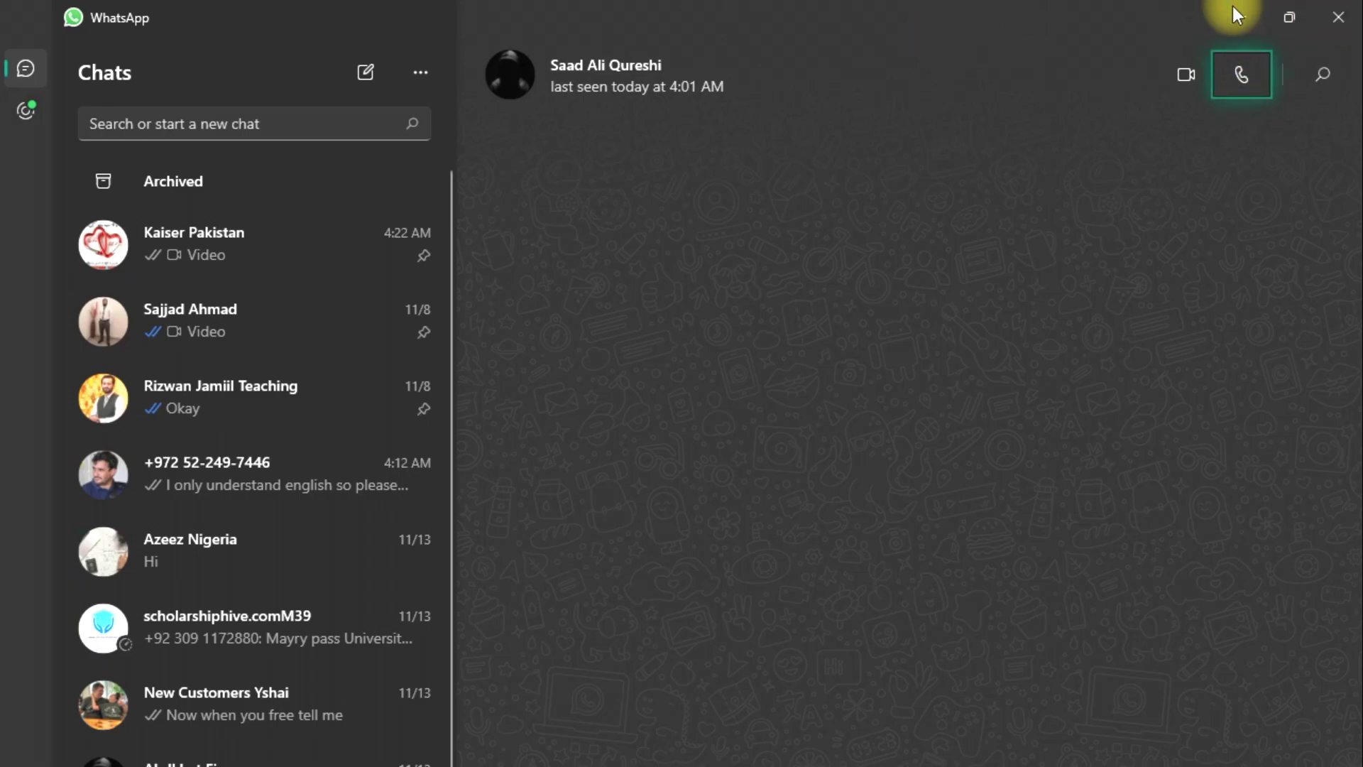
In Design View, add SendKeys "{Tab 9}" below the FollowHyperlink line in CALL's code
click(1241, 16)
right_click(727, 345)
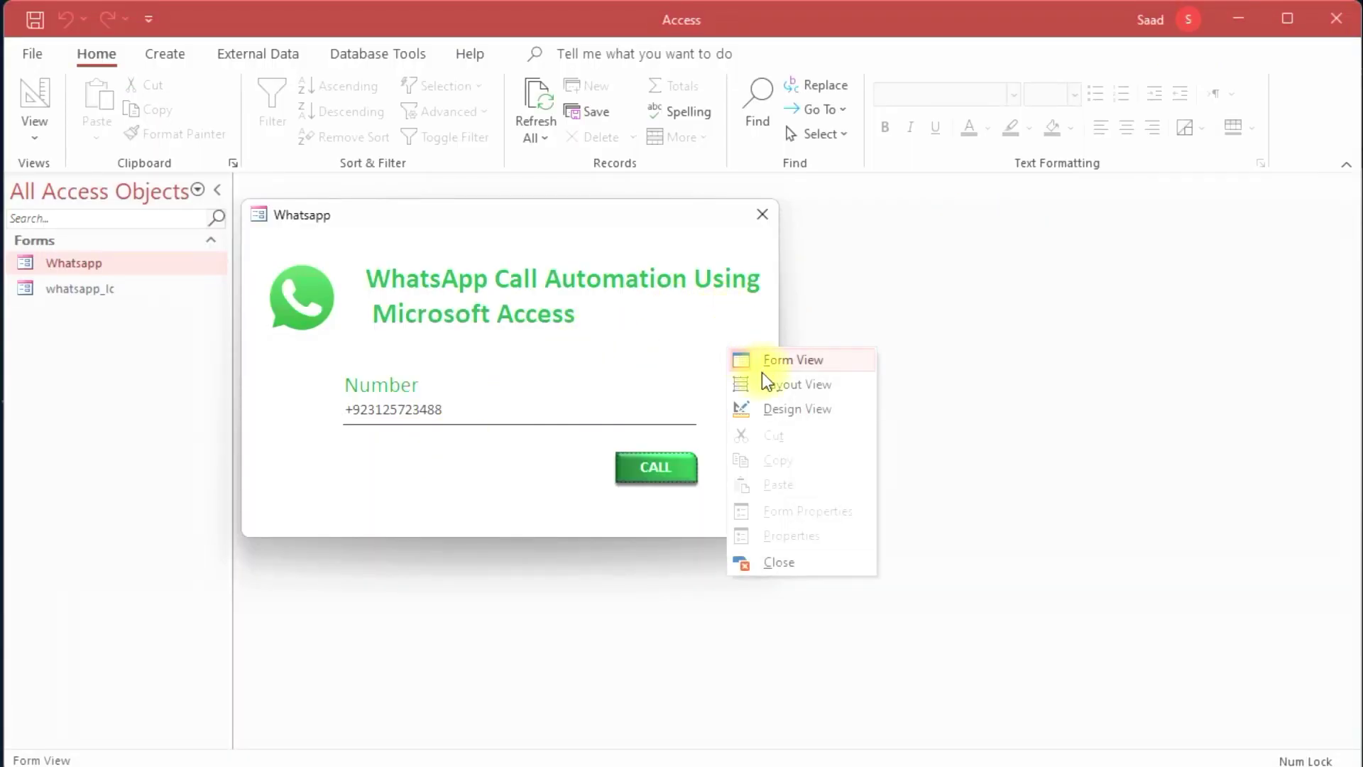
click(773, 402)
click(1105, 108)
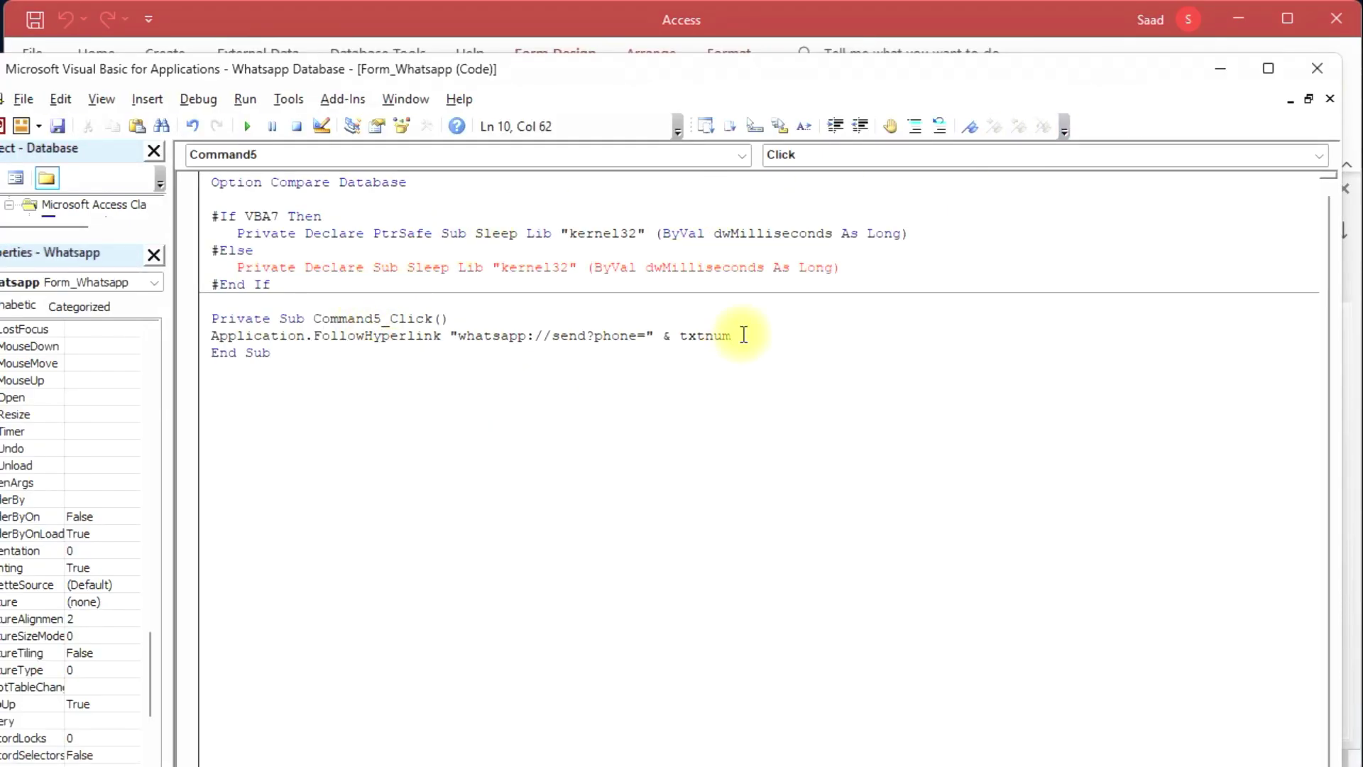
key(Return)
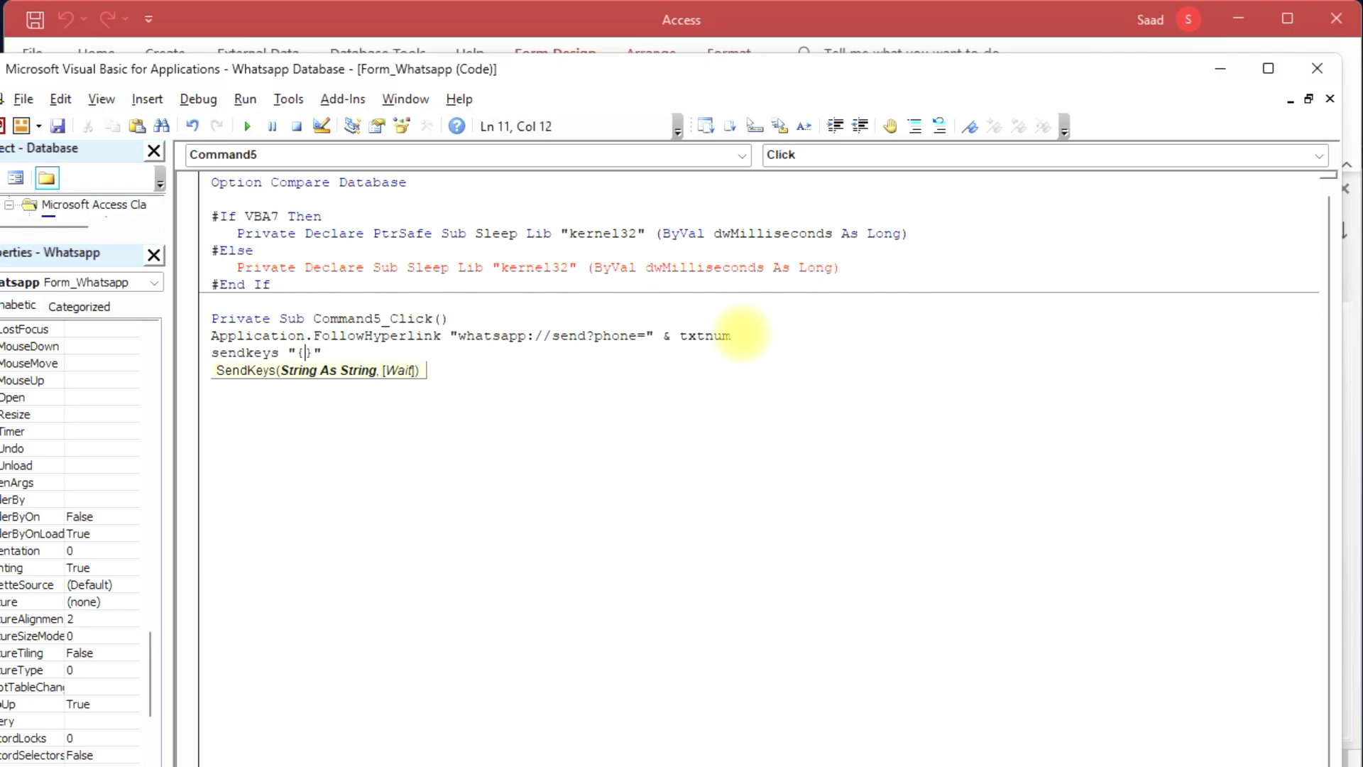
text(ab )
text(9)
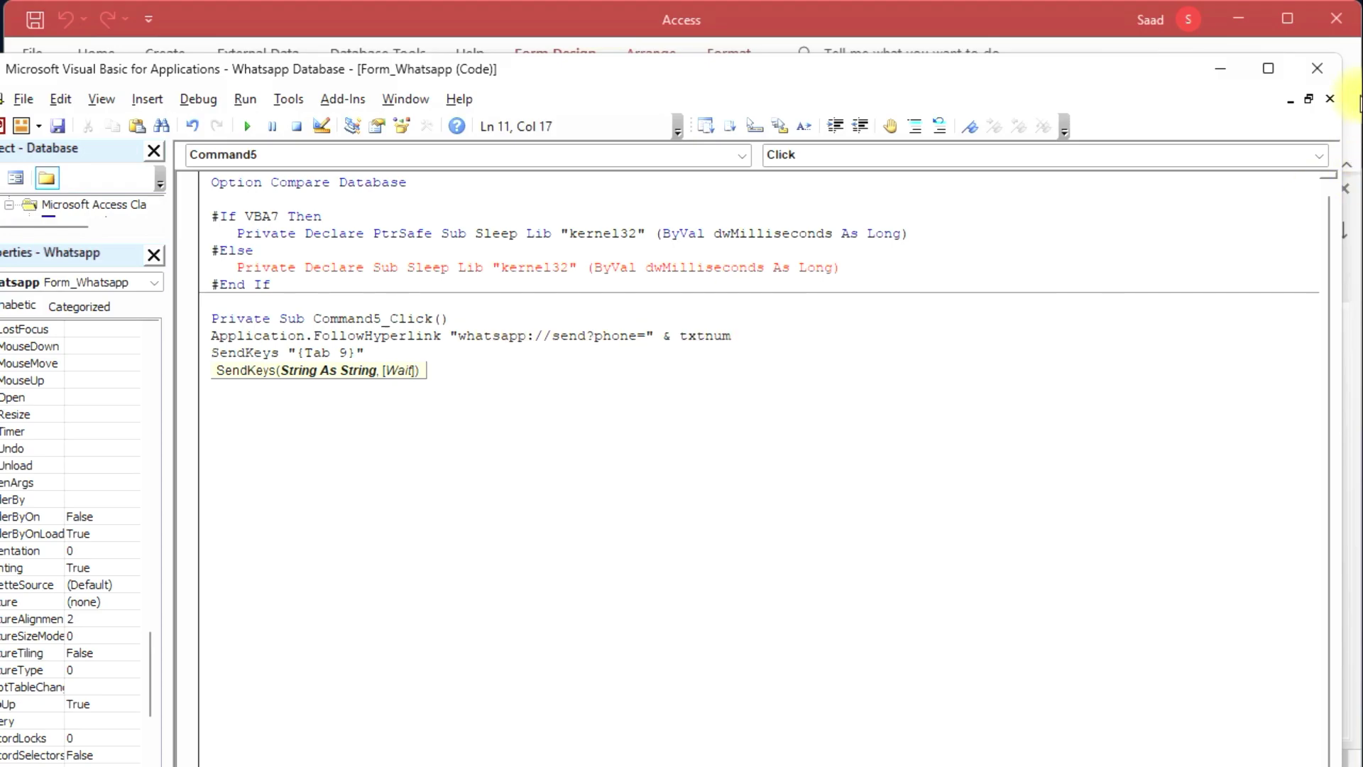
click(1324, 78)
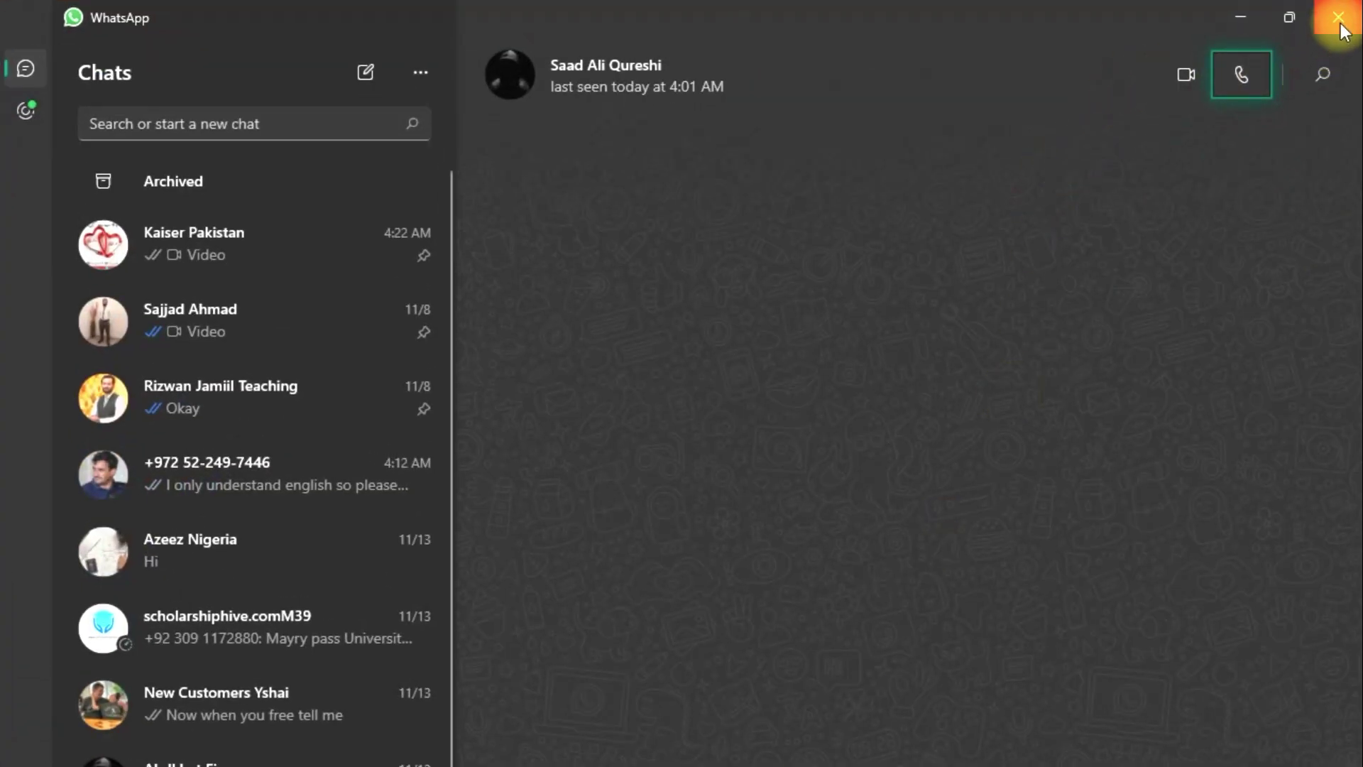
Close WhatsApp, run the form in Form View, and test CALL with the SendKeys code
click(1341, 19)
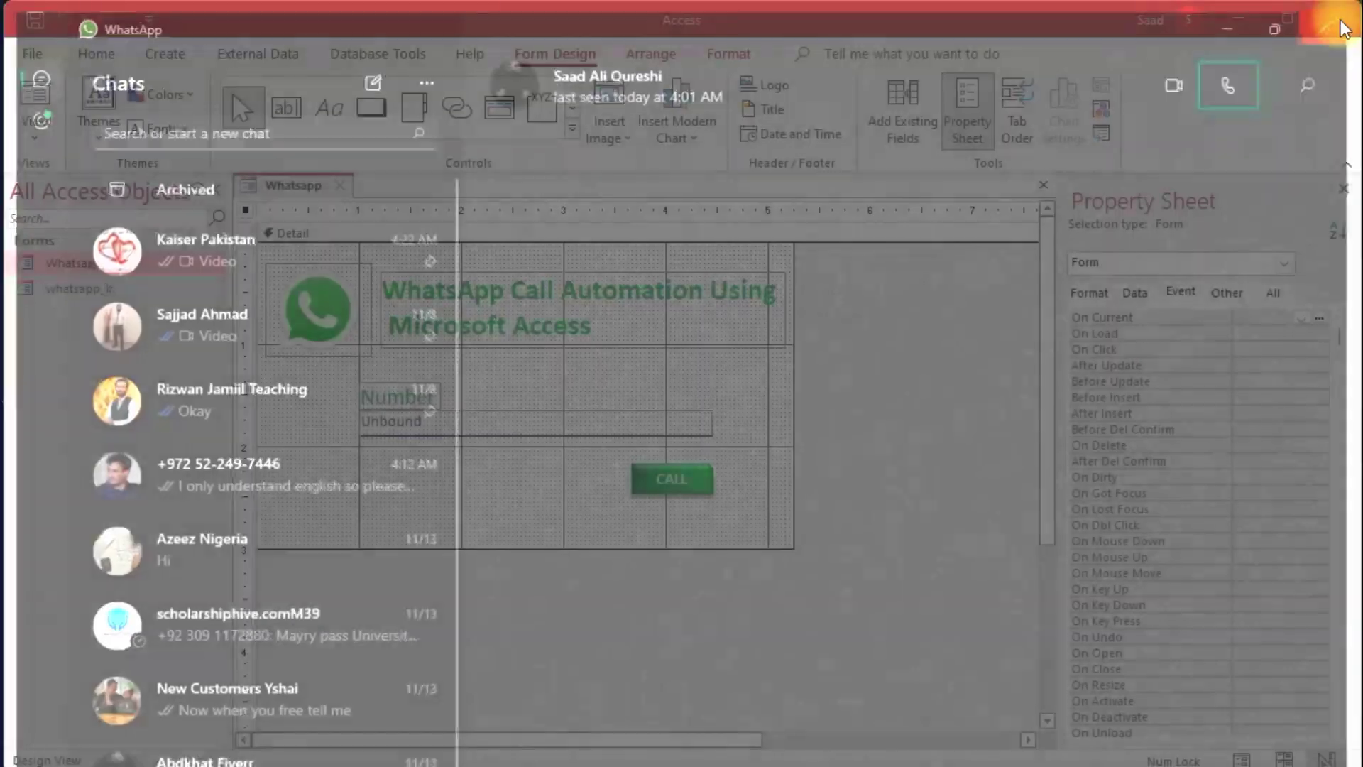
click(34, 106)
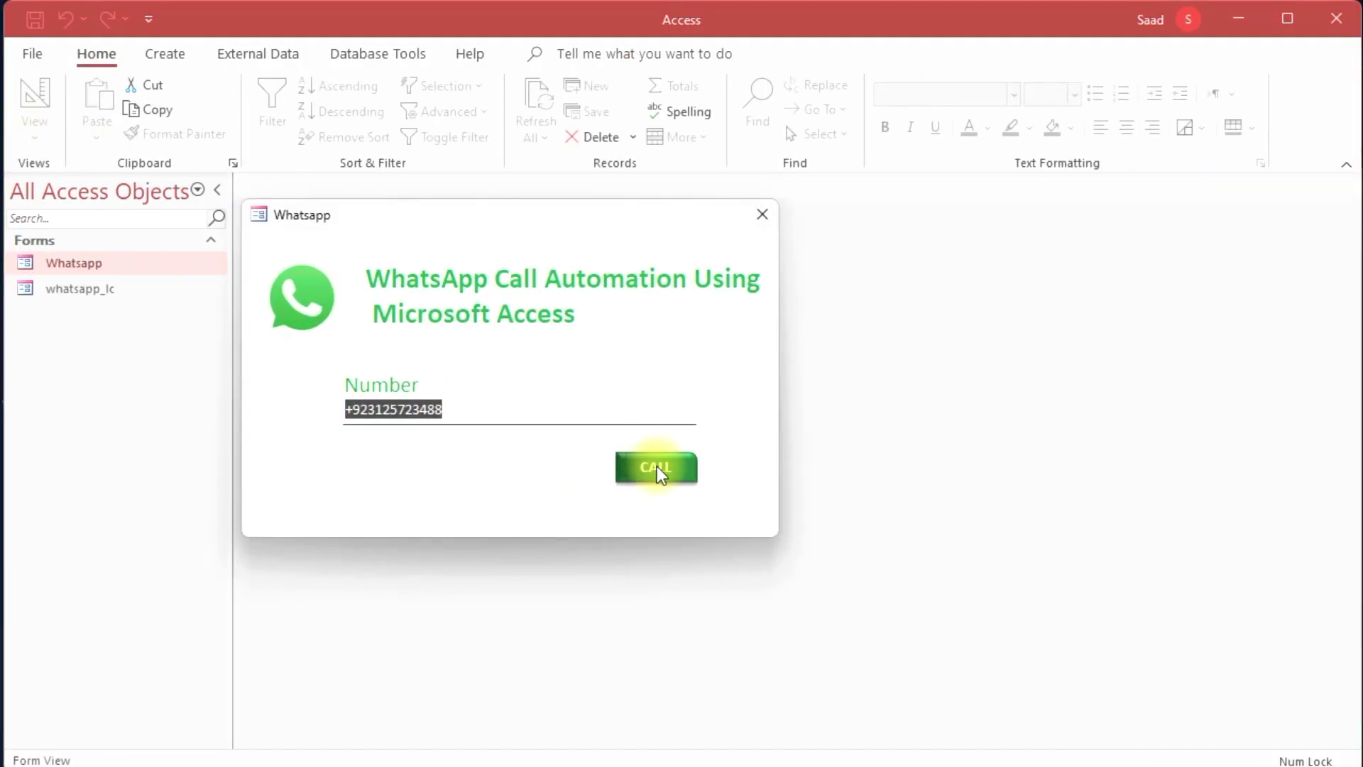
click(655, 470)
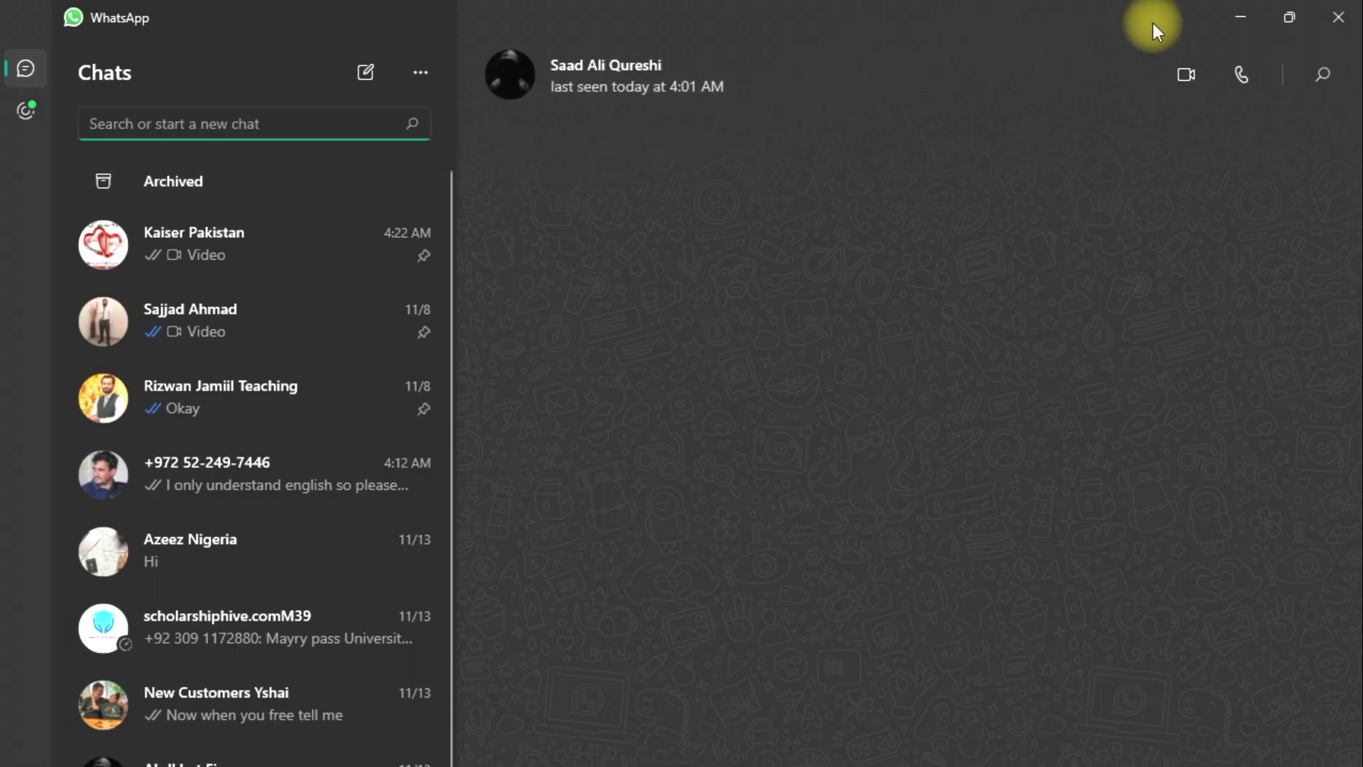
Back in Design View, insert Sleep 3000 before SendKeys in the CALL button's On Click code
click(1241, 14)
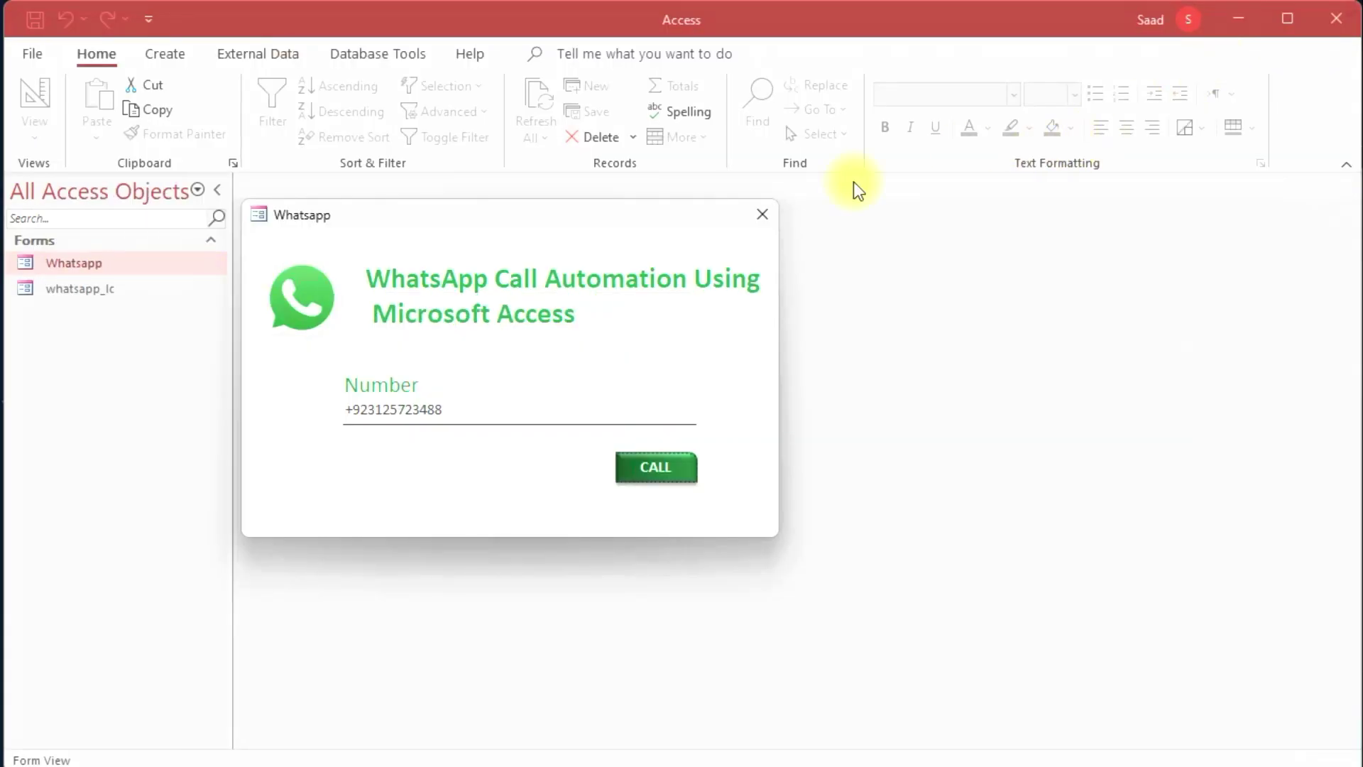
right_click(626, 363)
click(682, 421)
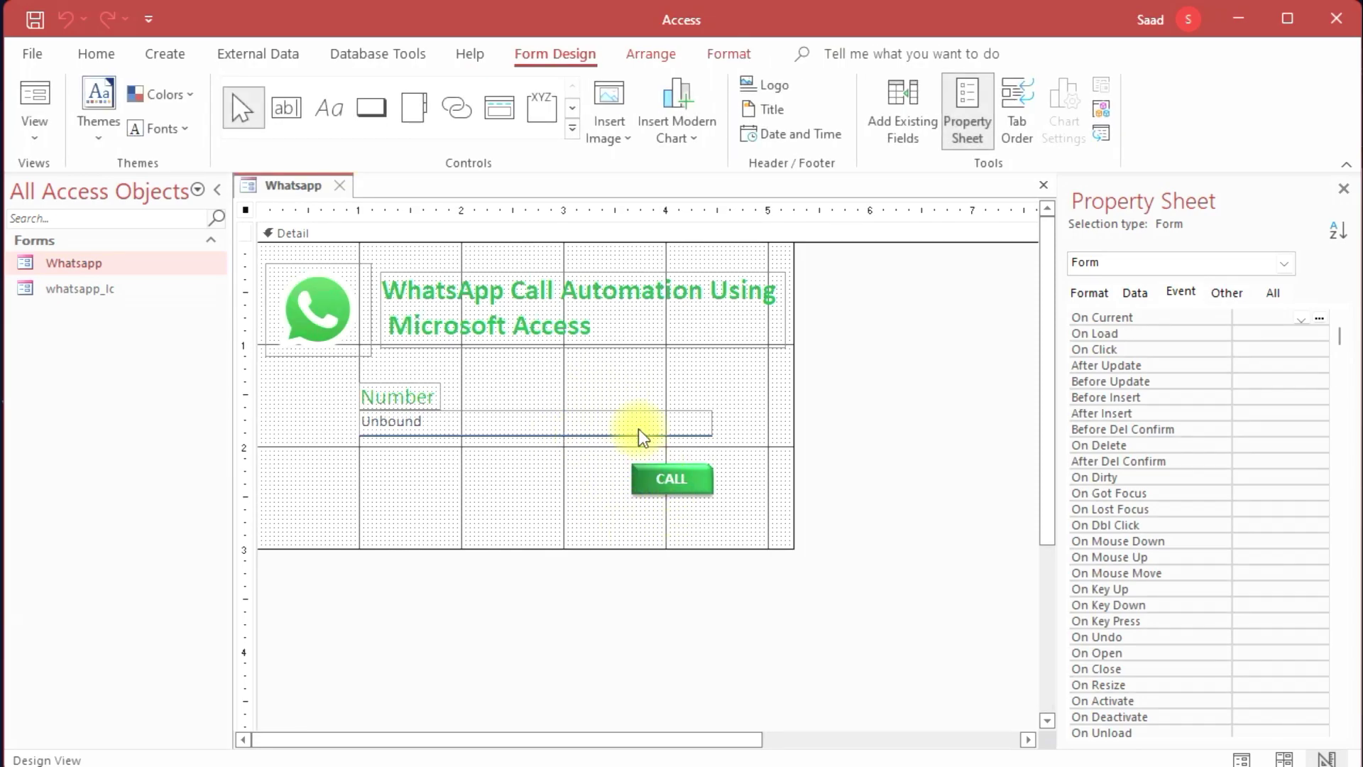
click(639, 423)
click(665, 478)
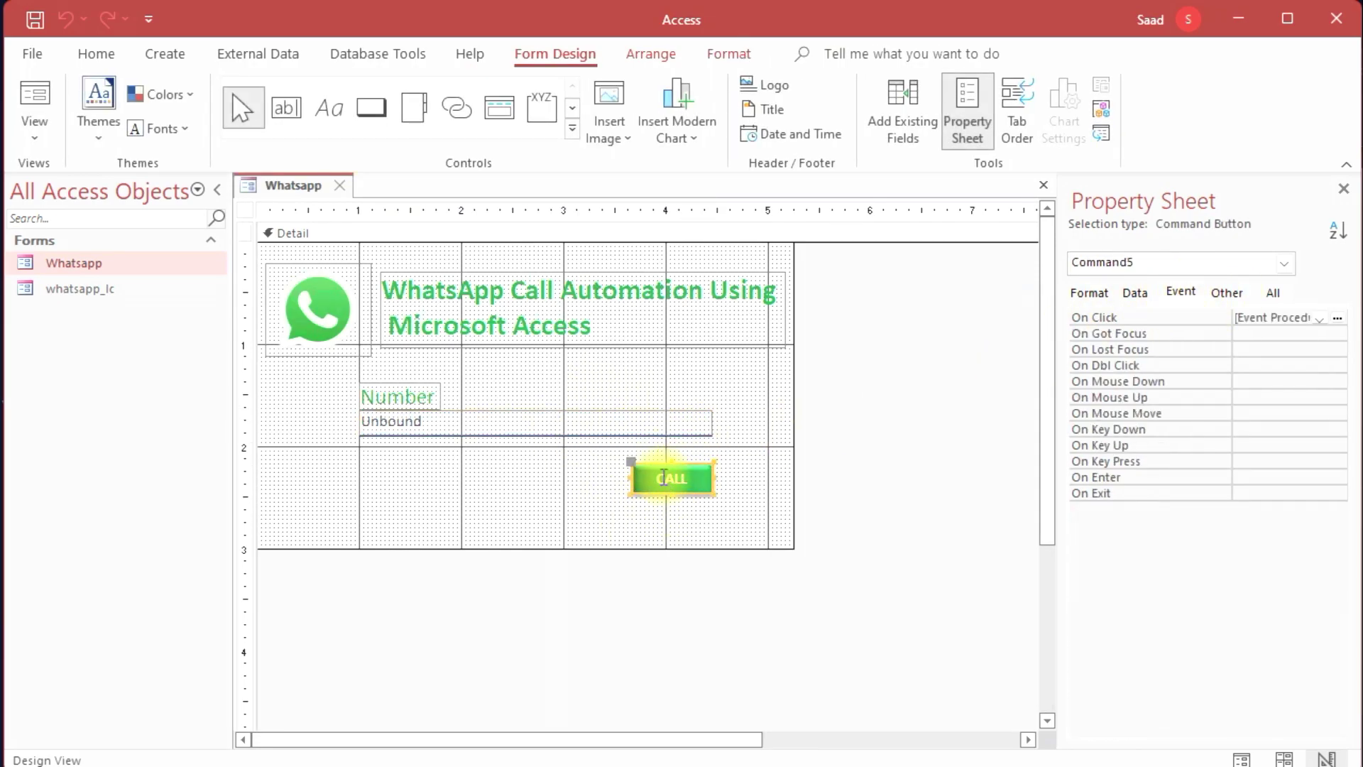
click(1338, 317)
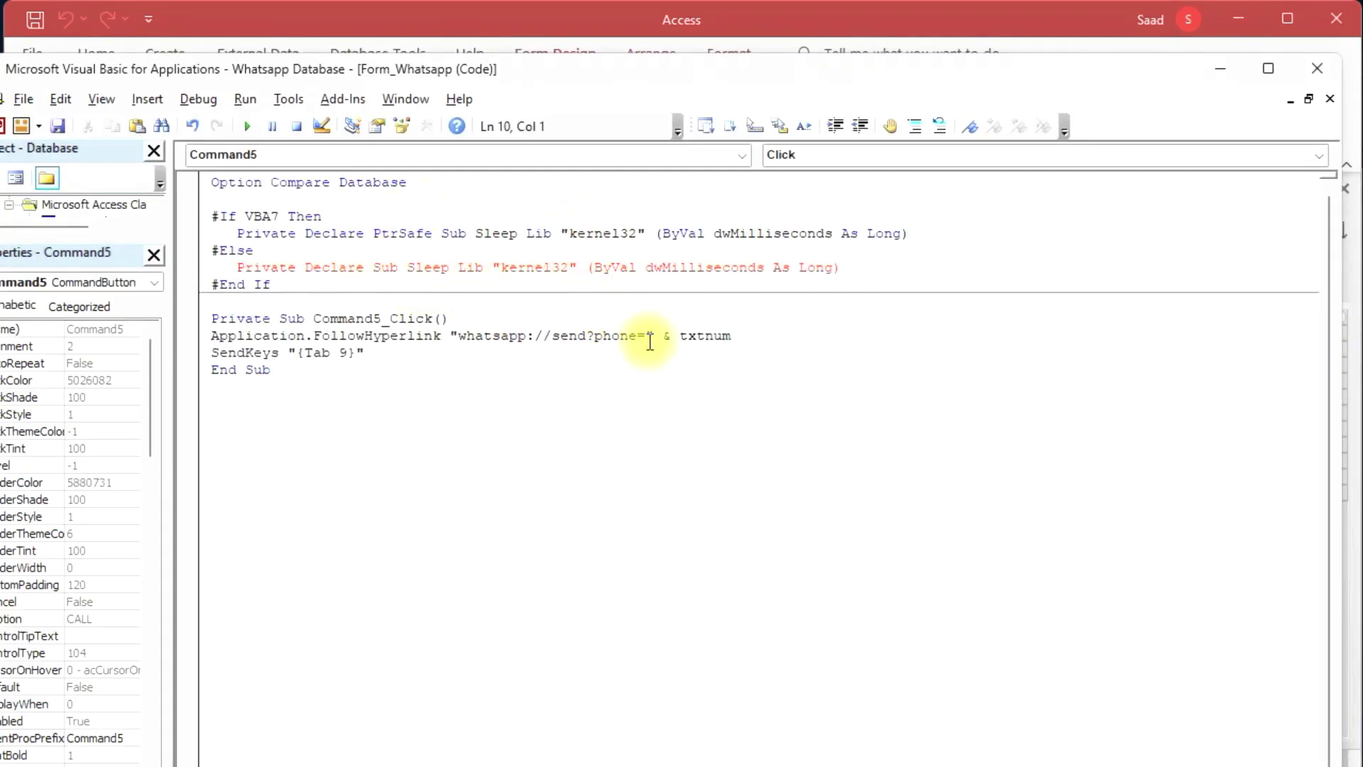
click(774, 338)
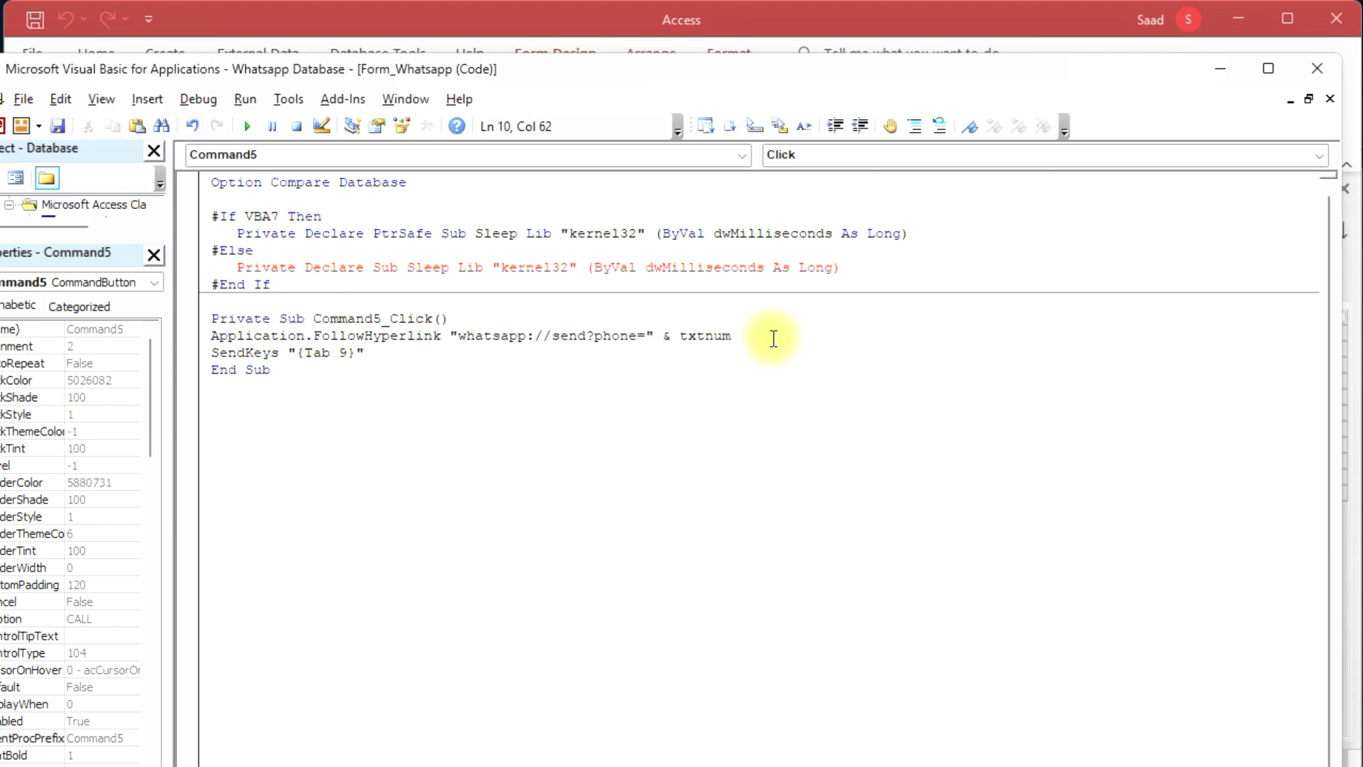
key(Return)
text(sleep)
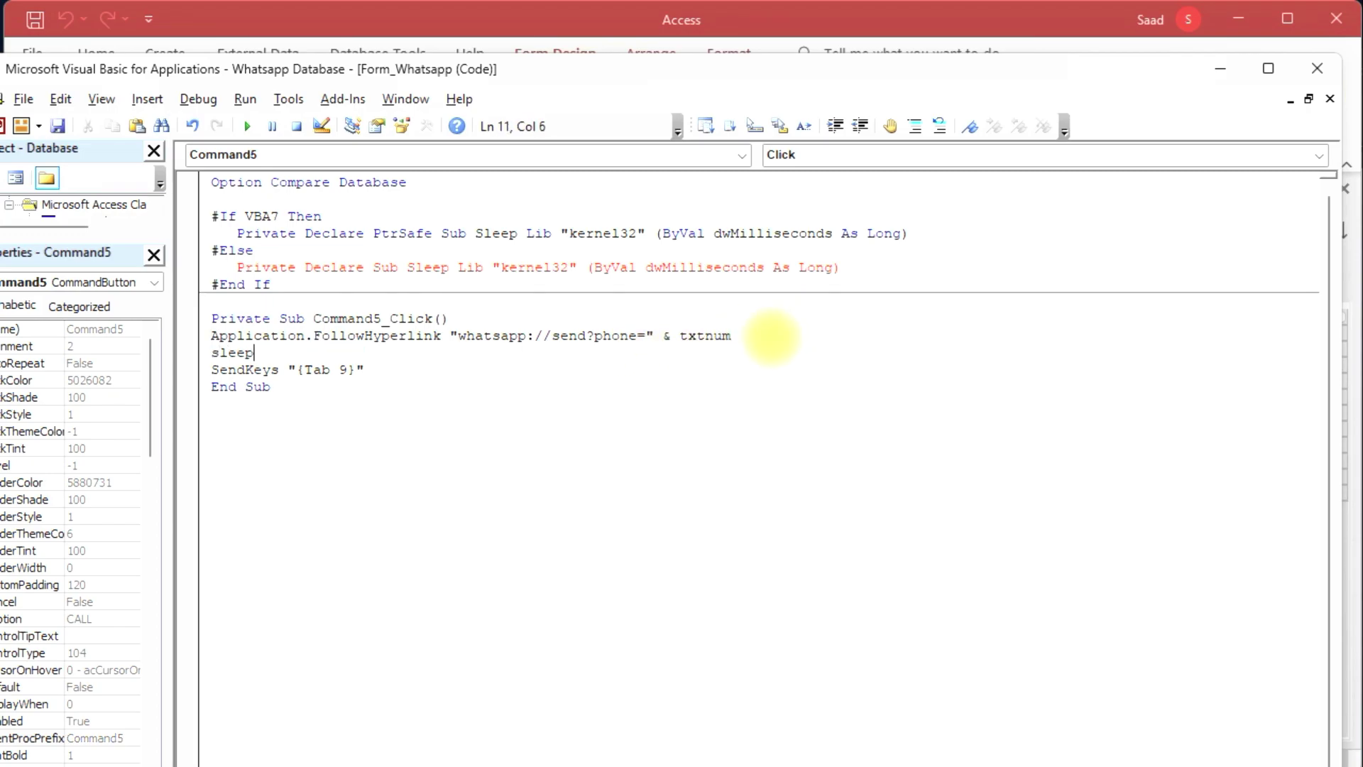
text(3000)
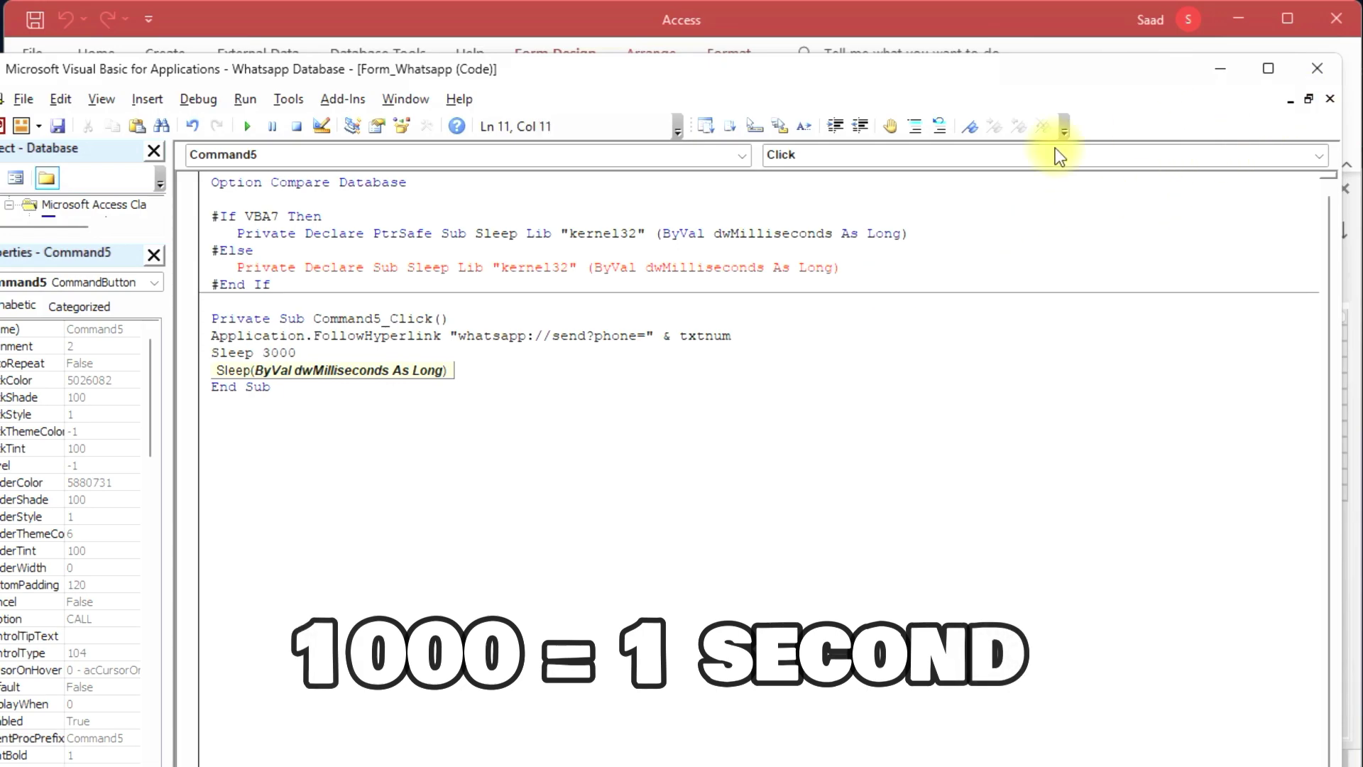
double_click(279, 352)
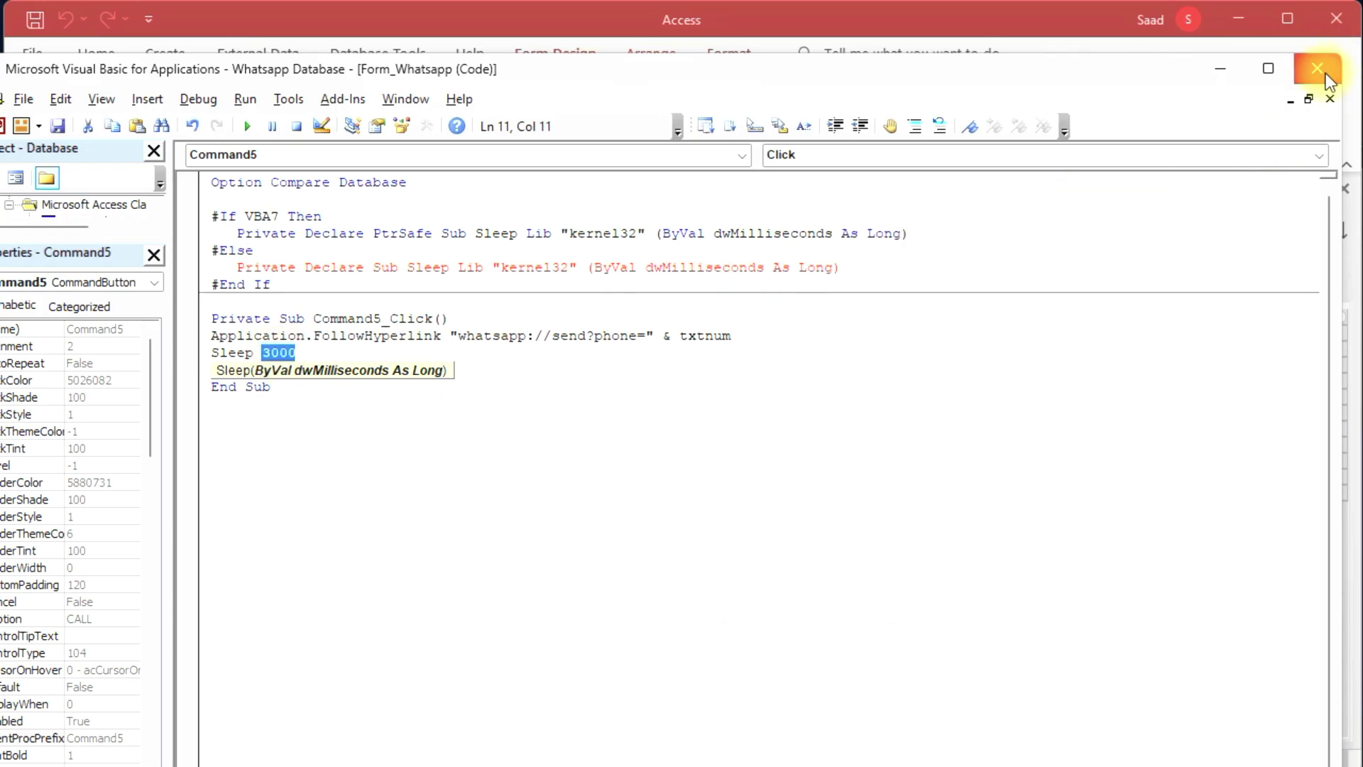
click(1329, 99)
Test CALL in Form View with the 3-second wait, checking voice calling gets focused
click(34, 105)
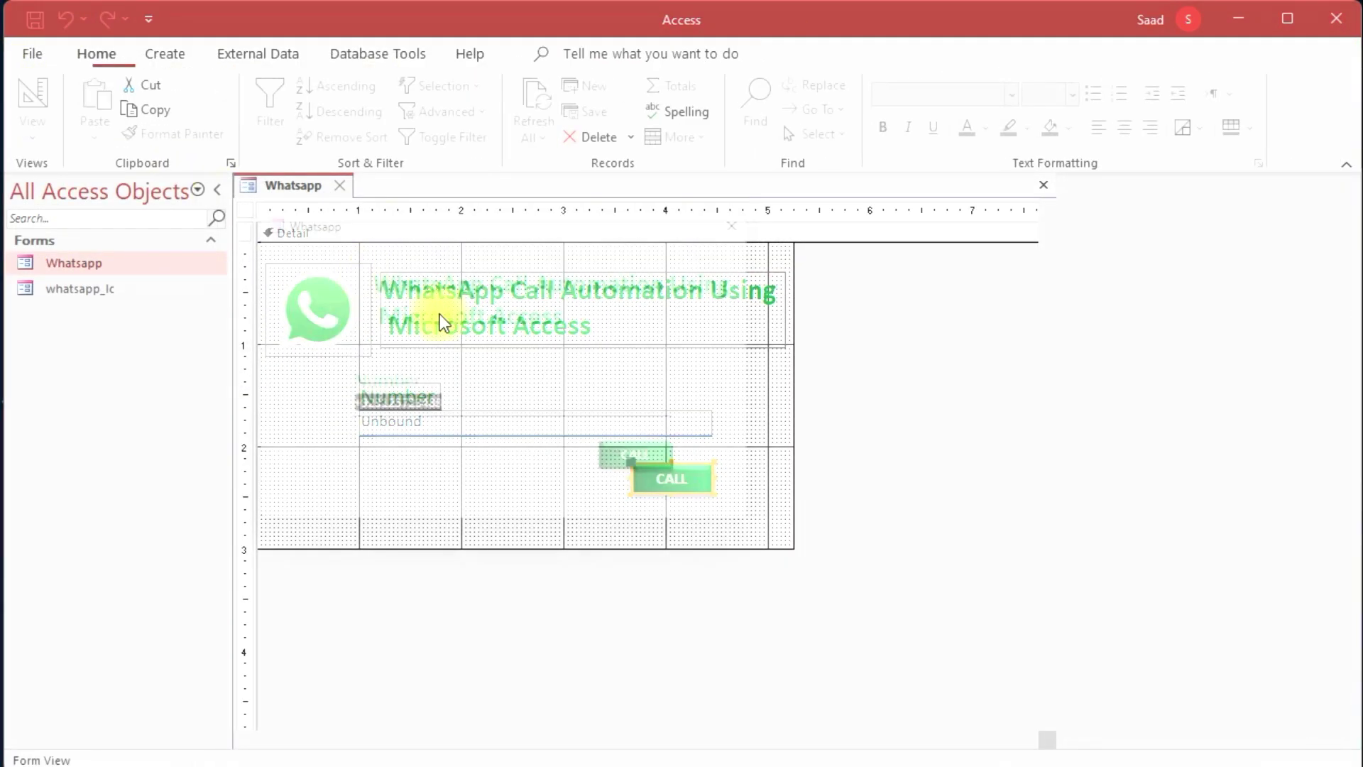
click(660, 471)
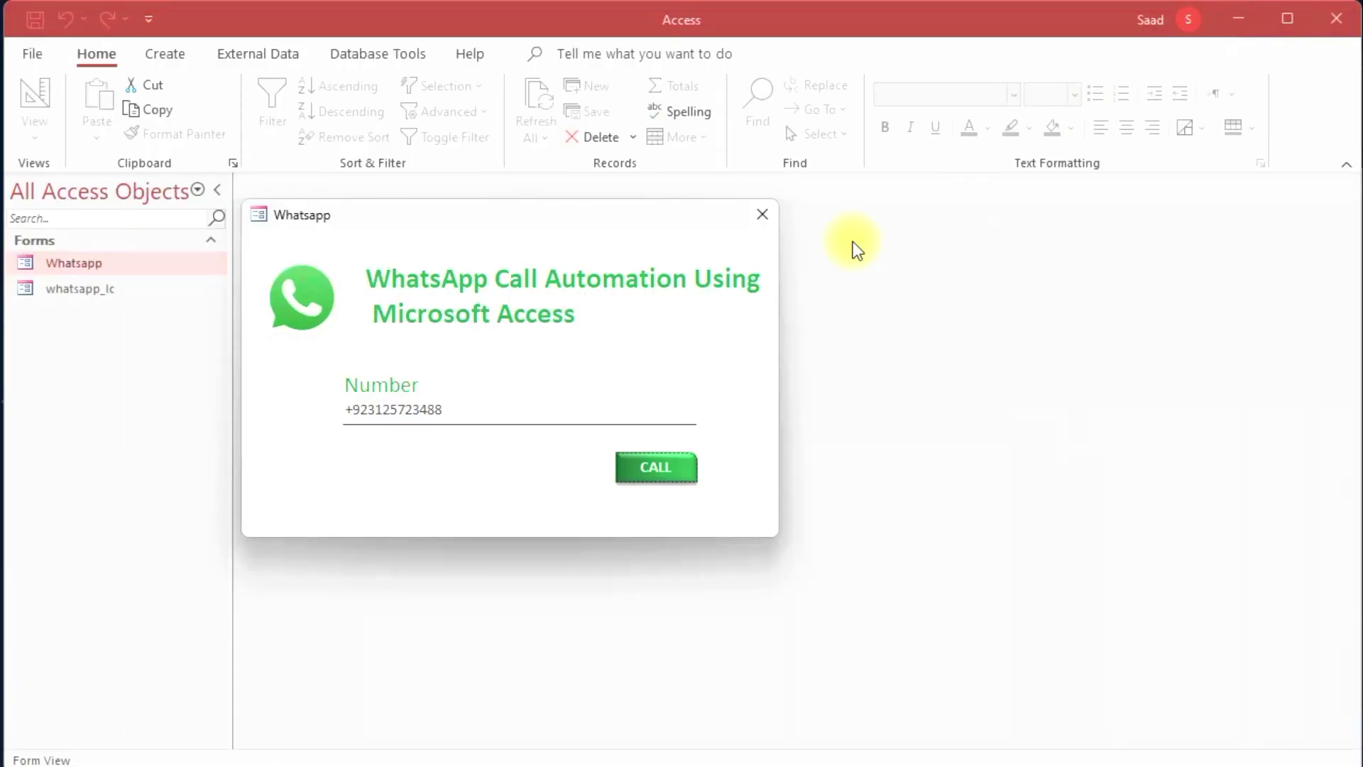
right_click(751, 357)
In Design View, change CALL's SendKeys line to "{Tab 9}~" so Enter follows the Tabs
click(794, 411)
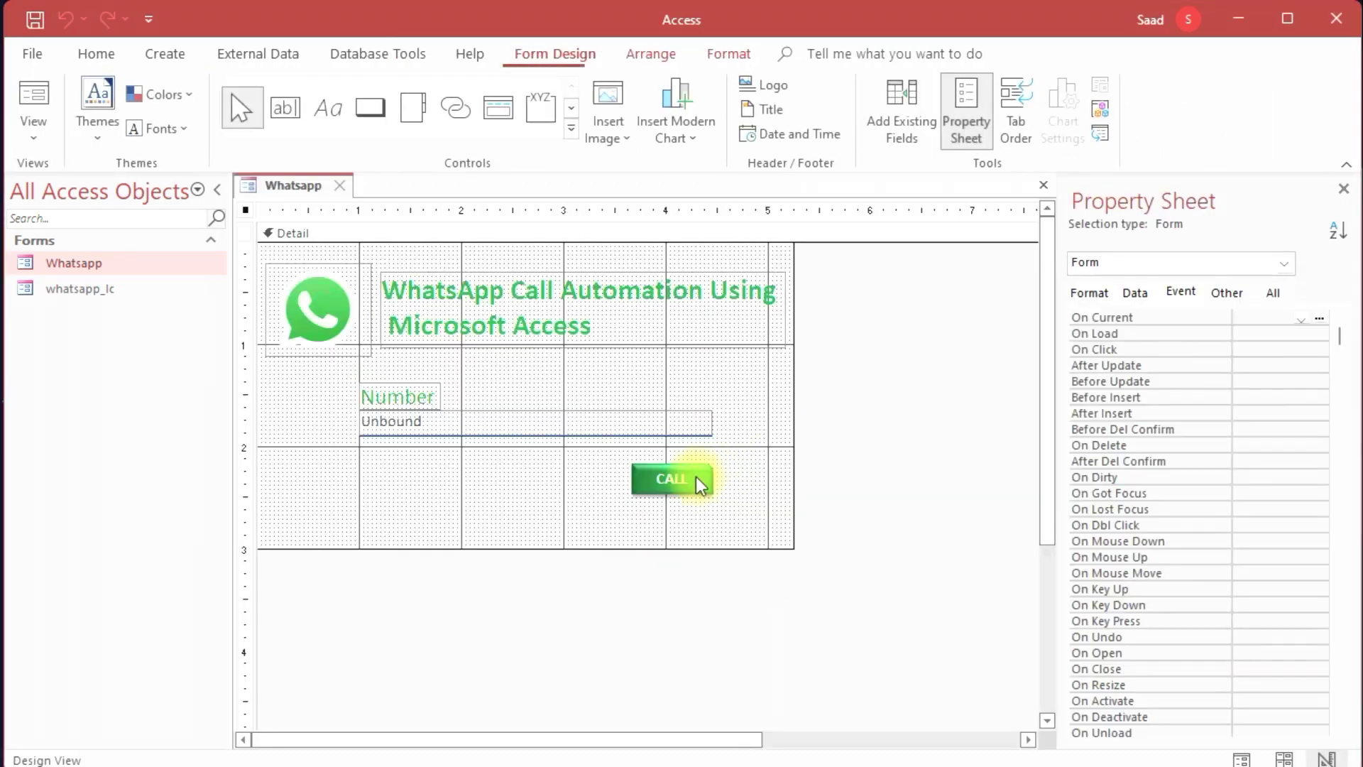
click(661, 480)
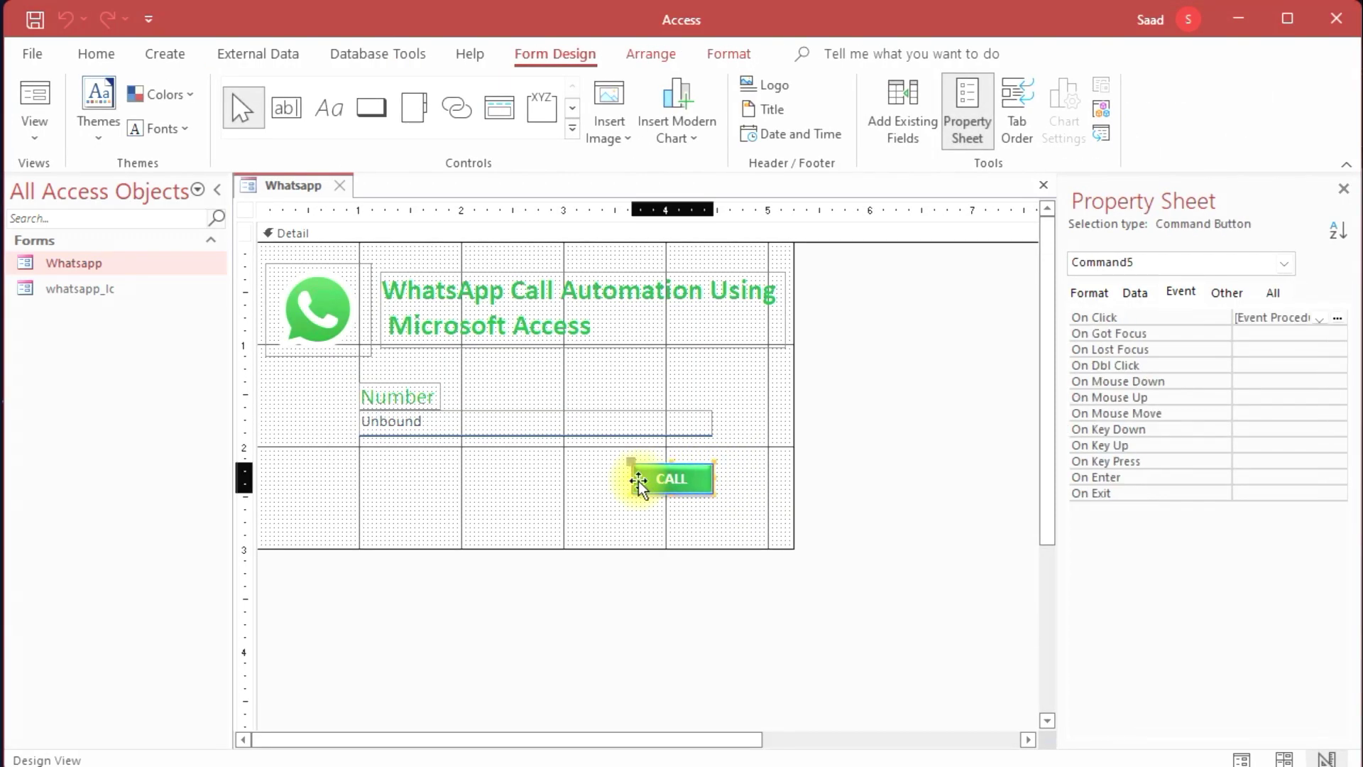
click(1338, 317)
click(352, 370)
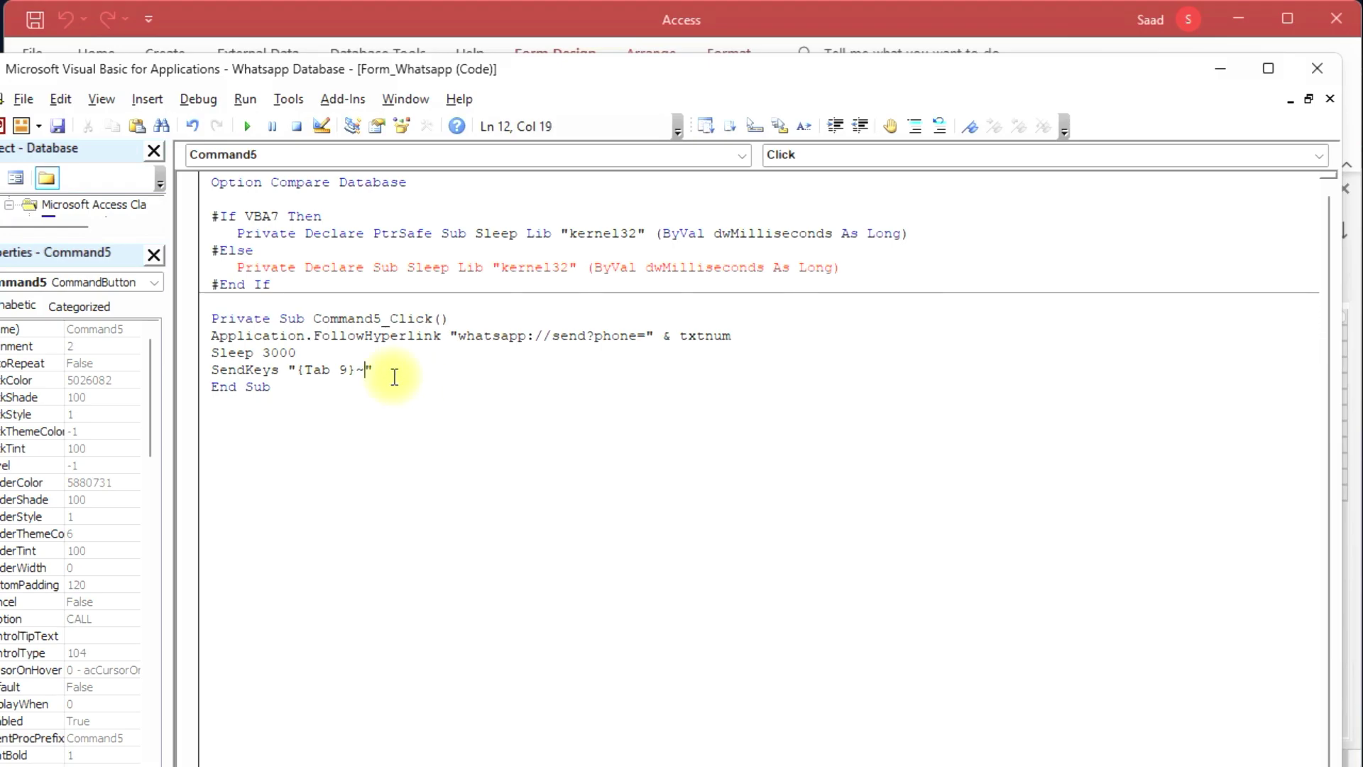
click(1324, 69)
Switch the Whatsapp form to Form View with the number still entered
click(32, 101)
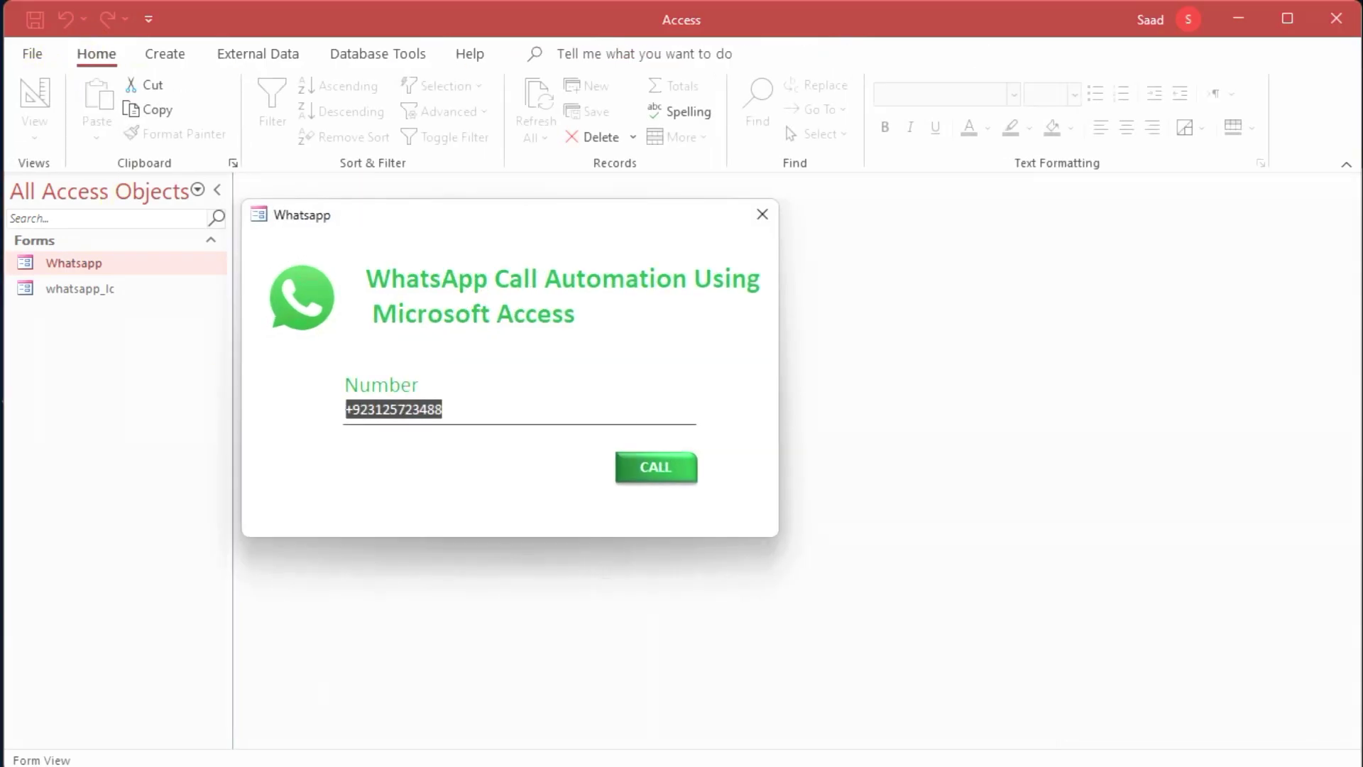